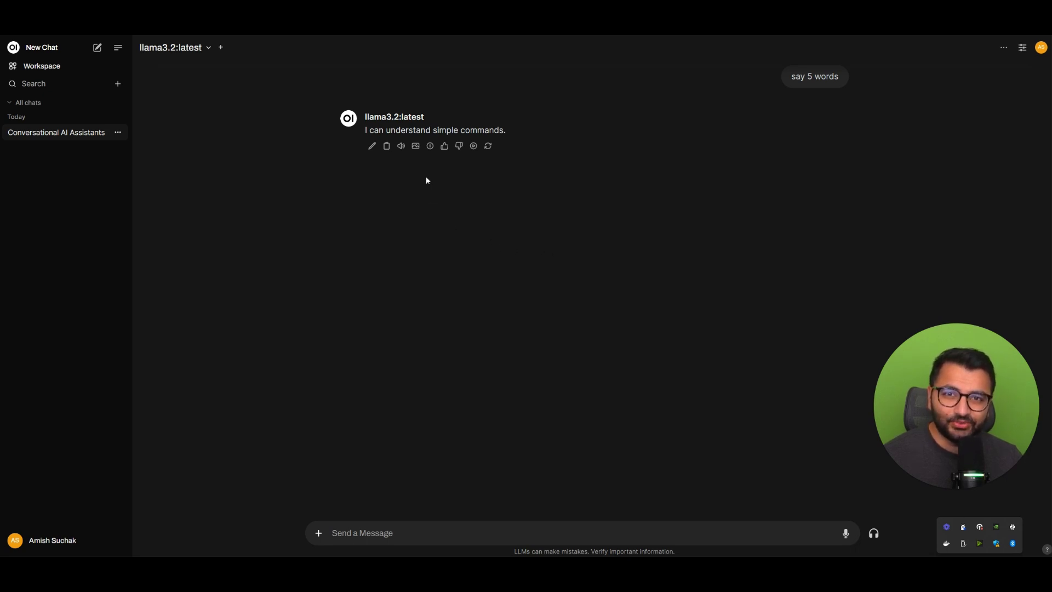
# - Have the llama3.2 reply 'I can understand simple commands.' read aloud
pyautogui.click(401, 147)
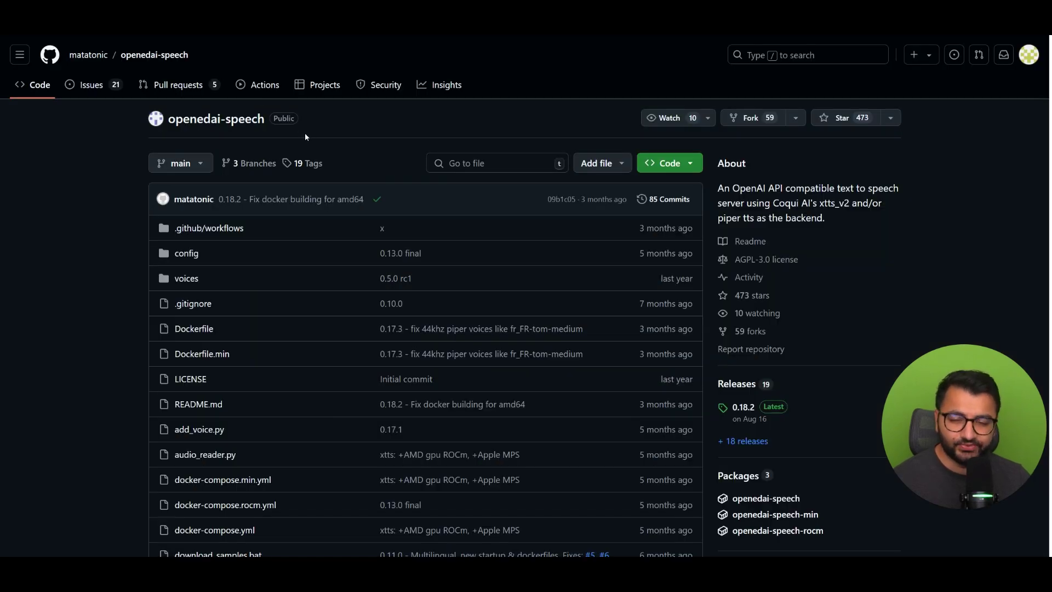
# - Scroll the openedai-speech README and highlight the note about not being affiliated with OpenAI
pyautogui.scroll(-10, 363, 186)
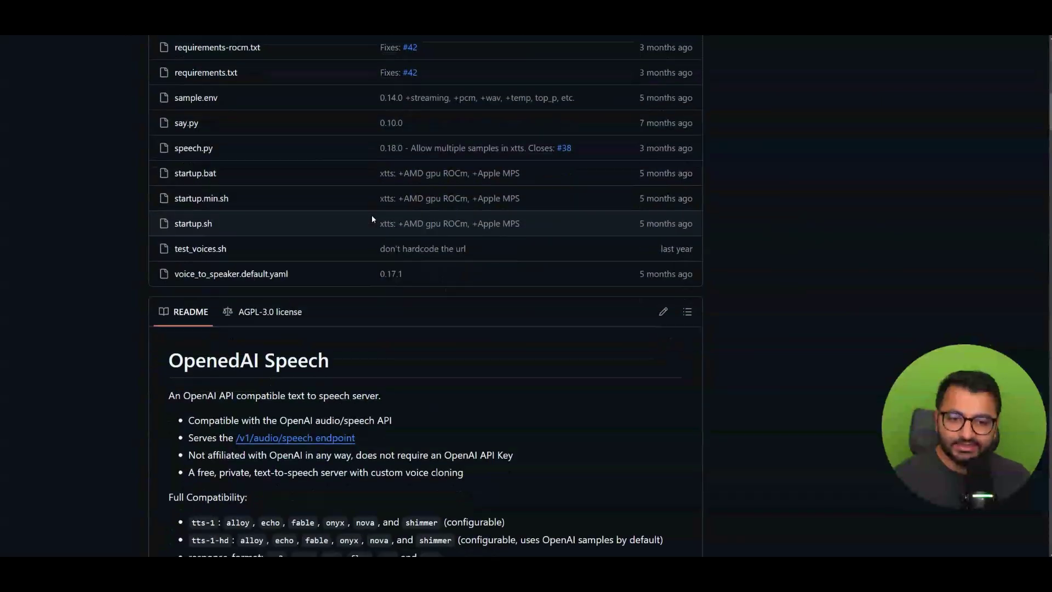
pyautogui.scroll(-4, 372, 219)
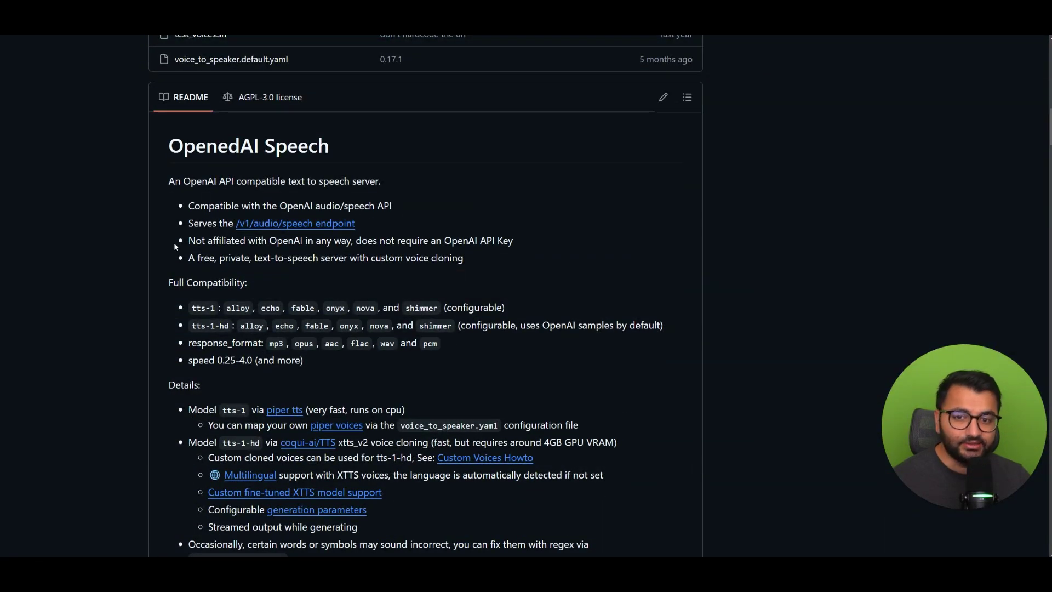
pyautogui.moveTo(187, 241); pyautogui.dragTo(303, 241)
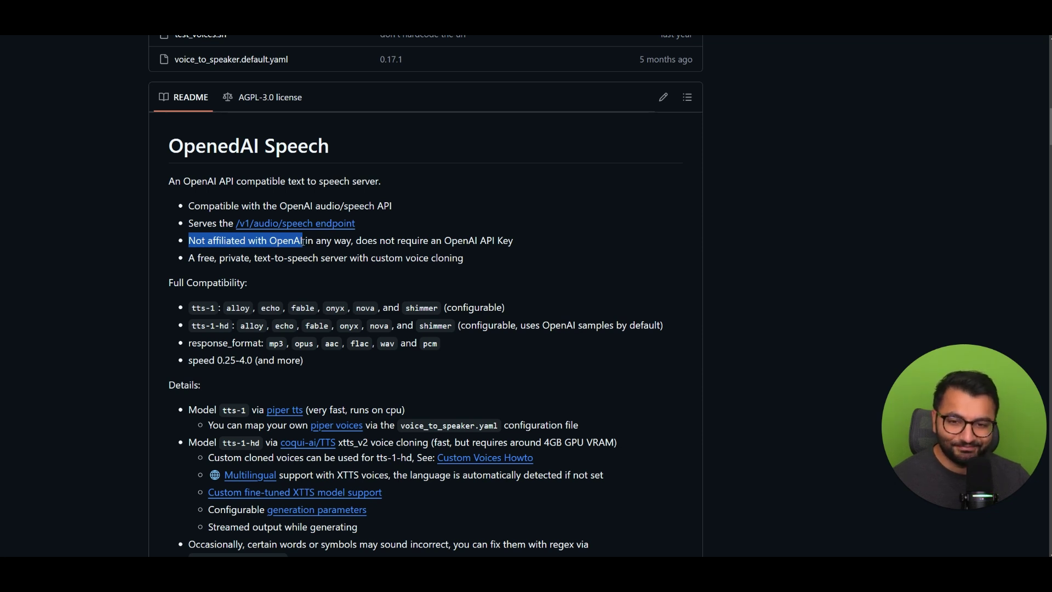
# - Copy the openedai-speech repository's web address from the browser address bar
pyautogui.rightClick(247, 22)
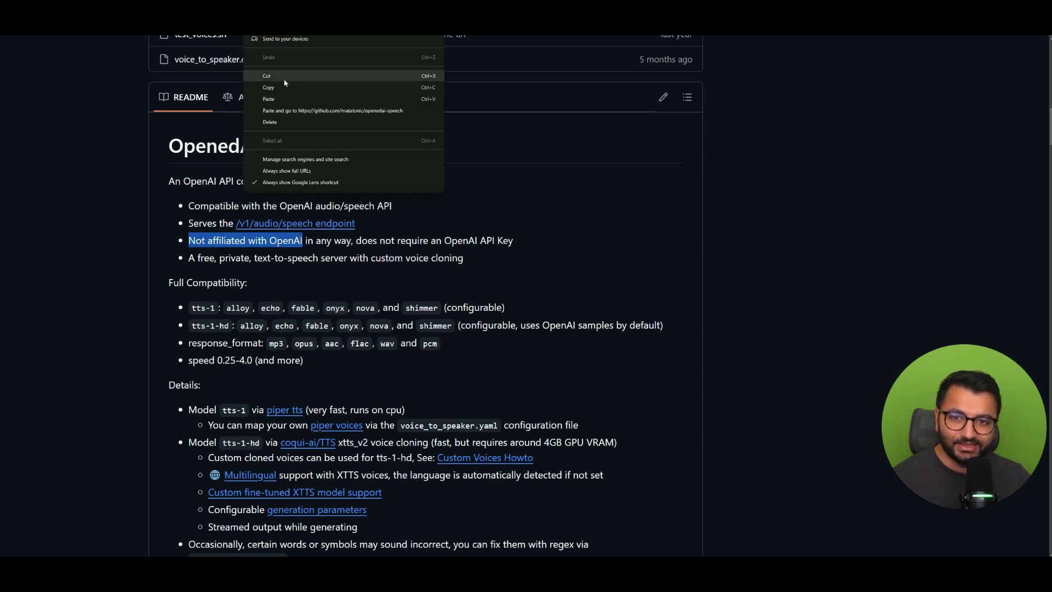
pyautogui.click(290, 87)
pyautogui.click(94, 121)
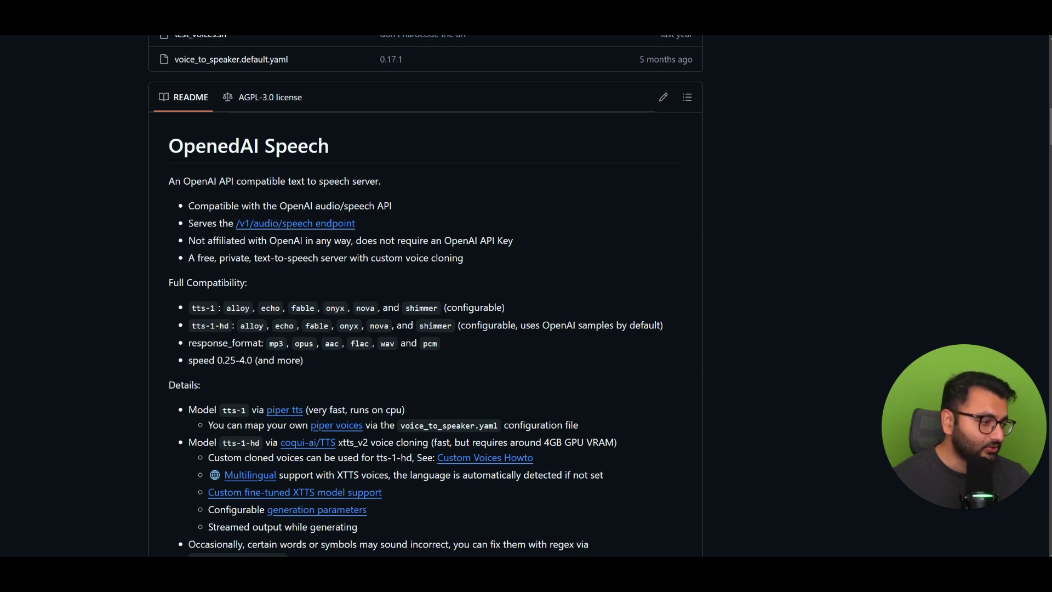
pyautogui.hotkey('alt', 'Tab')
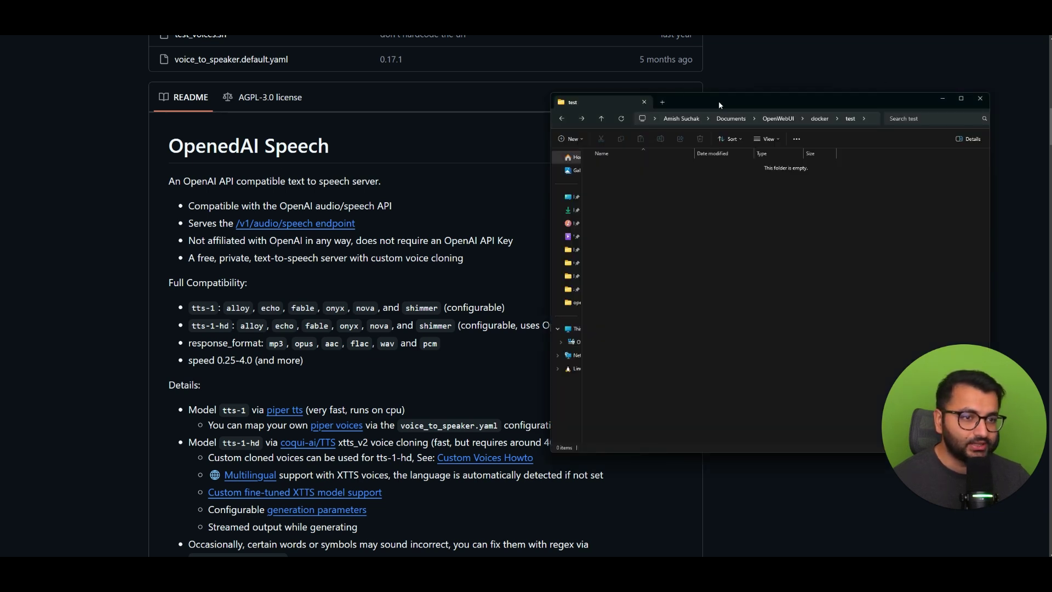
# - Run 'git clone' with the pasted openedai-speech URL in a terminal opened on the test folder
pyautogui.moveTo(712, 100); pyautogui.dragTo(363, 83)
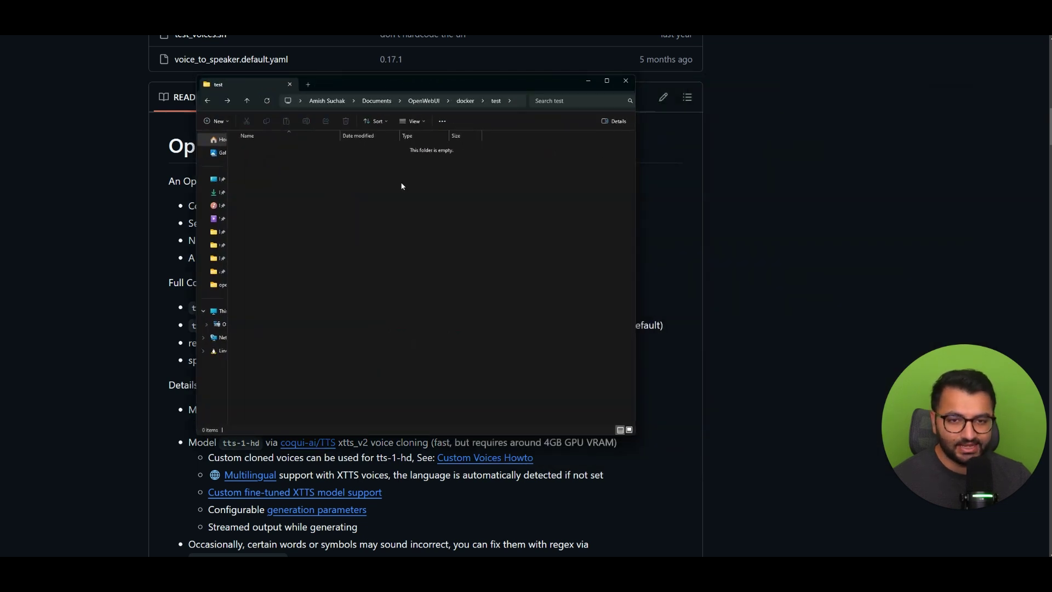
pyautogui.rightClick(367, 203)
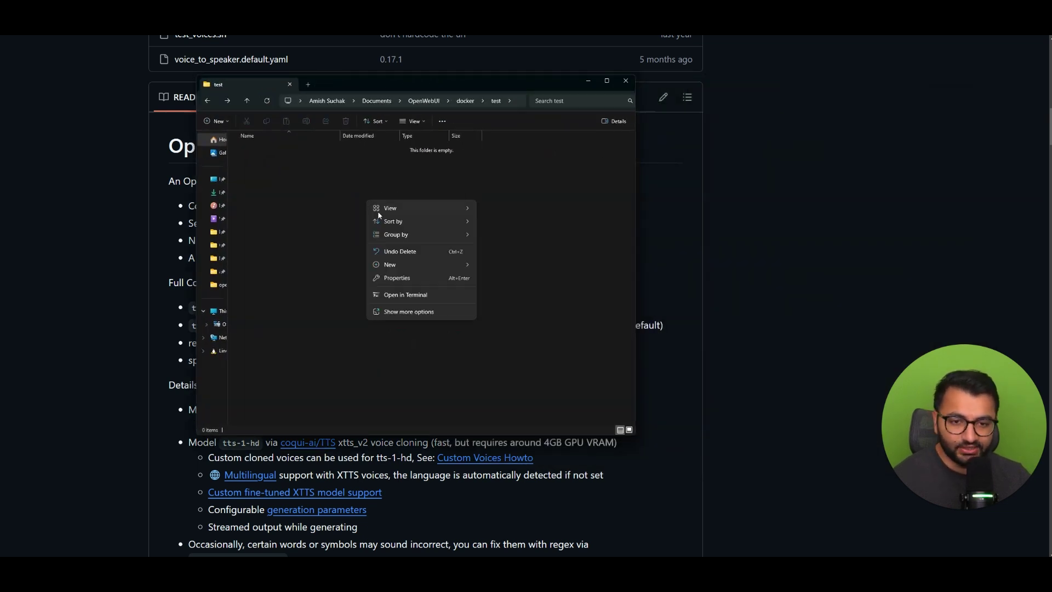
pyautogui.click(424, 296)
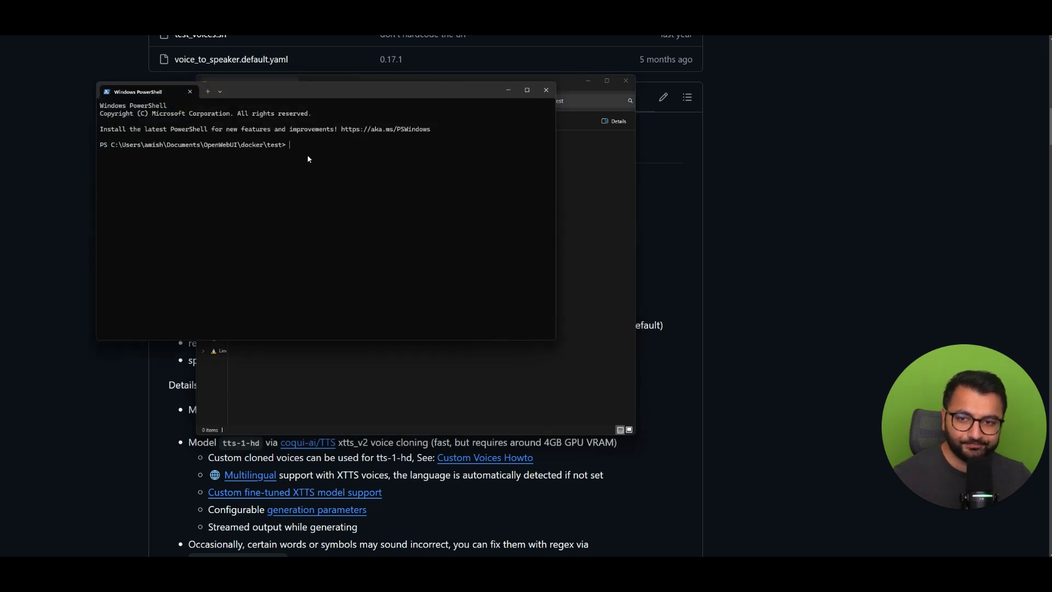
pyautogui.write('git clone')
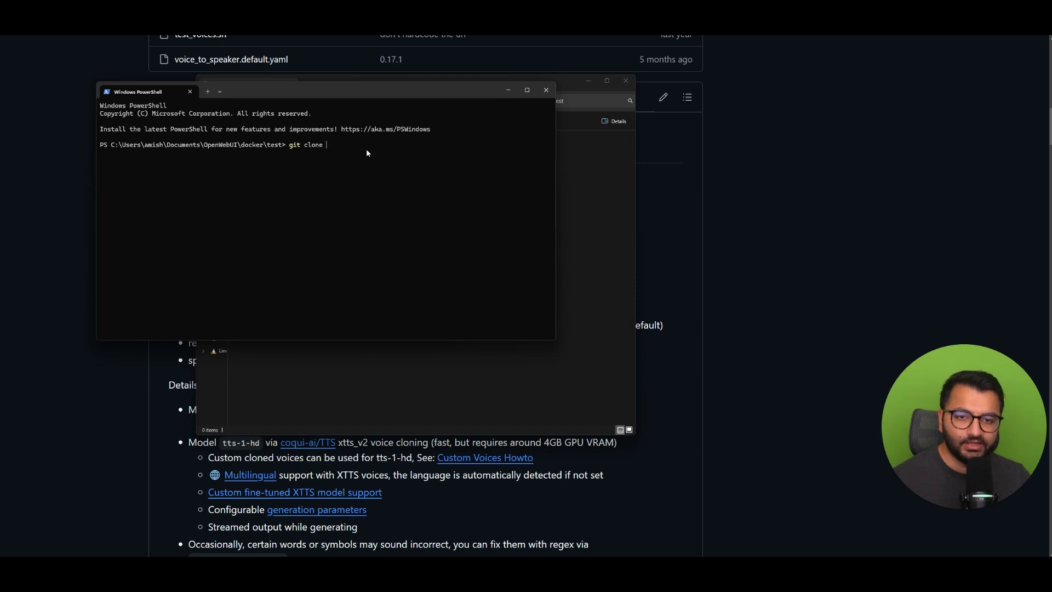
pyautogui.write('https://github.com/matatonic/openedai-speech')
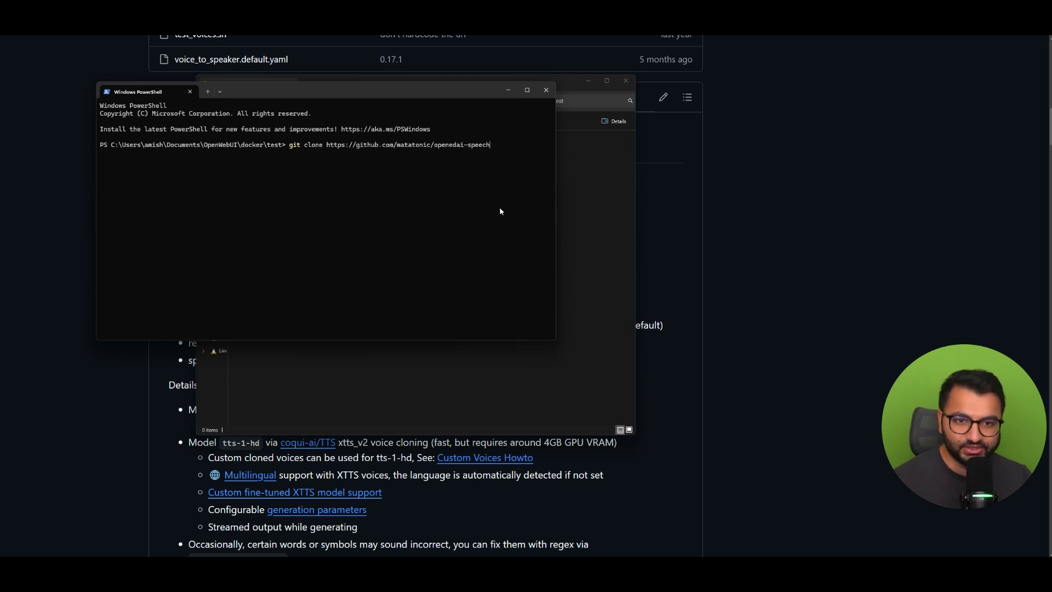
pyautogui.press('Return')
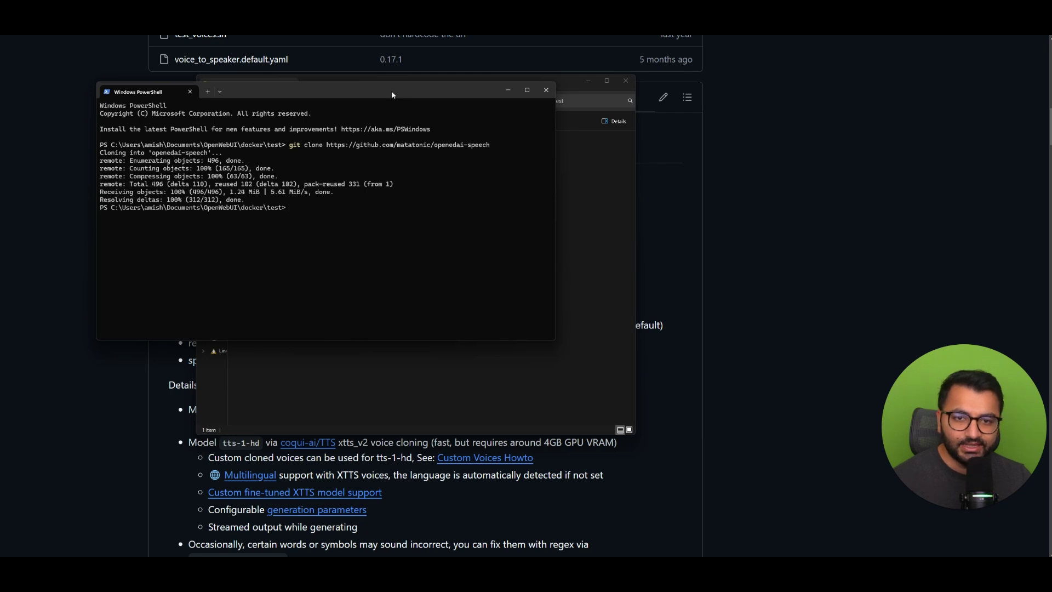
pyautogui.click(546, 90)
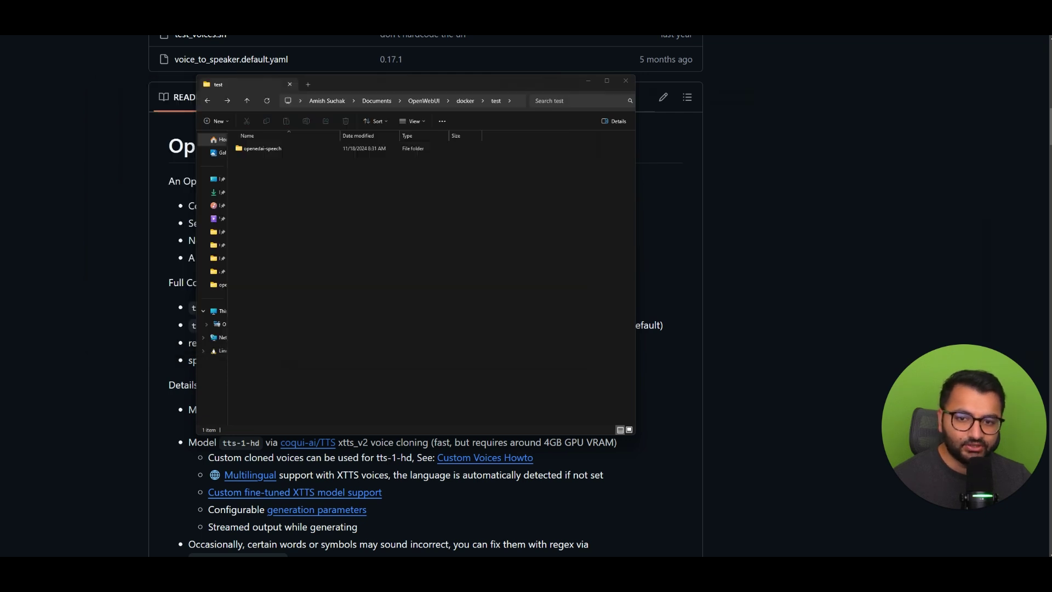
# - Open the cloned openedai-speech folder and select sample.env for renaming
pyautogui.doubleClick(288, 150)
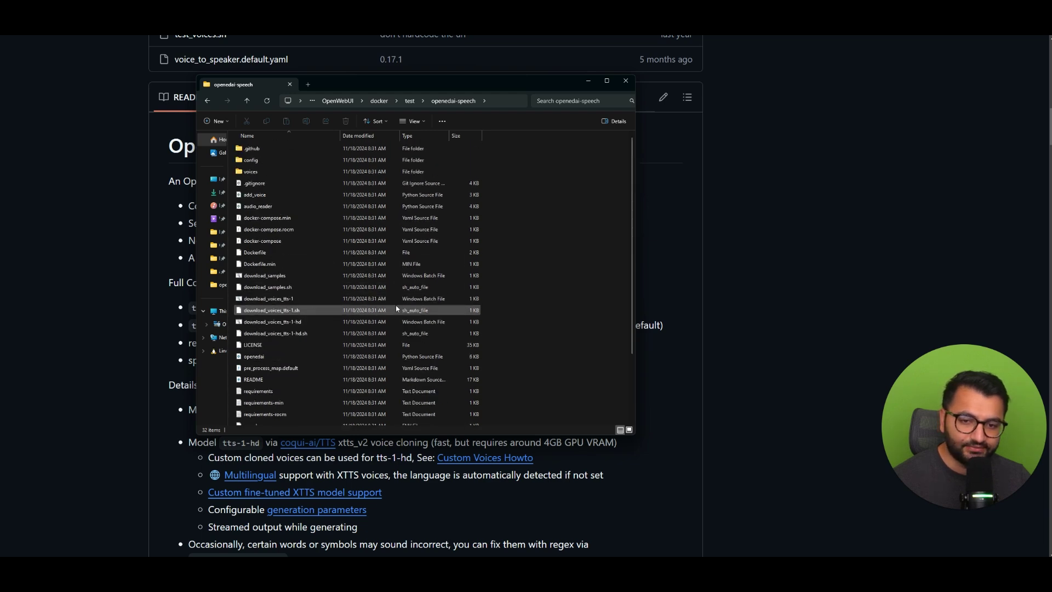
pyautogui.scroll(-3, 299, 292)
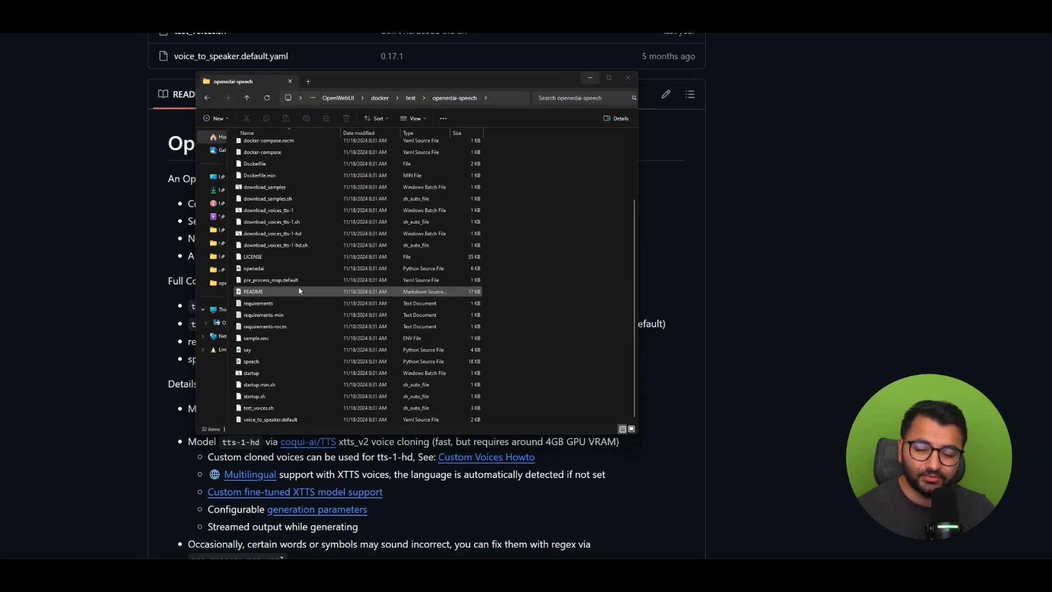
pyautogui.click(260, 341)
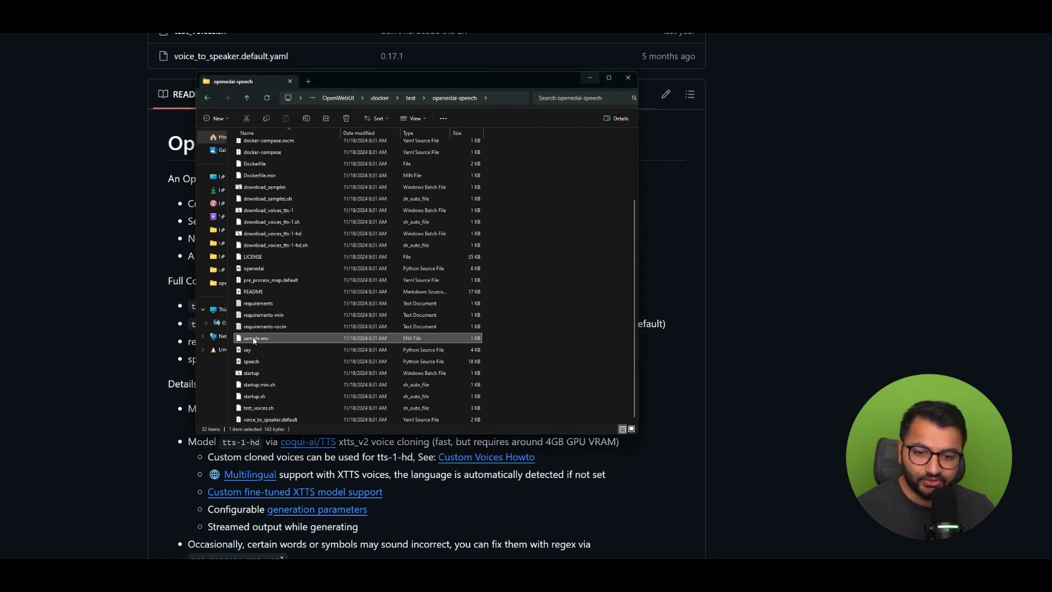
pyautogui.click(253, 339)
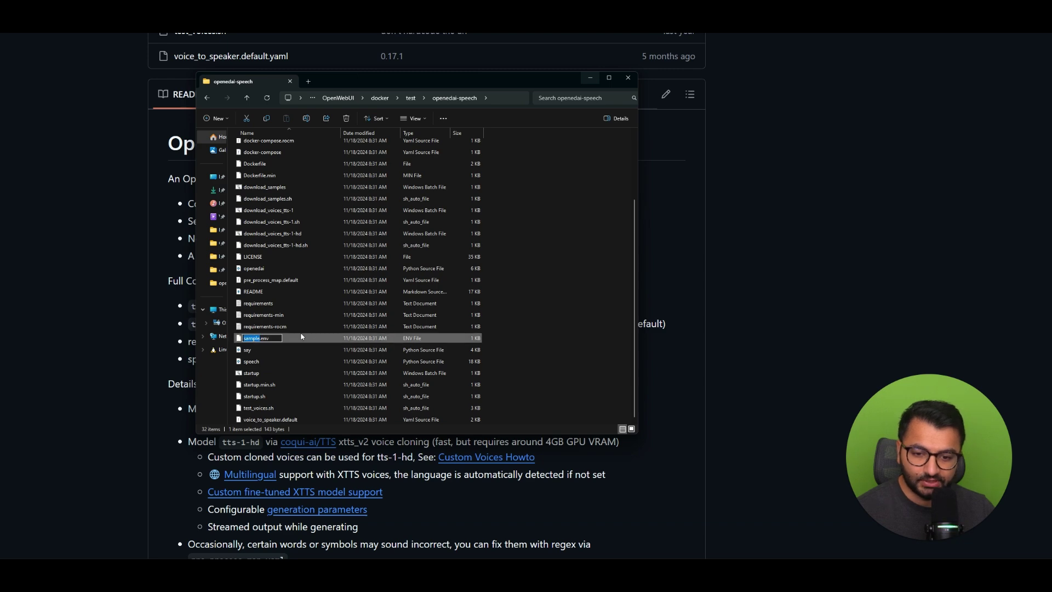
pyautogui.hotkey('alt', 'Tab')
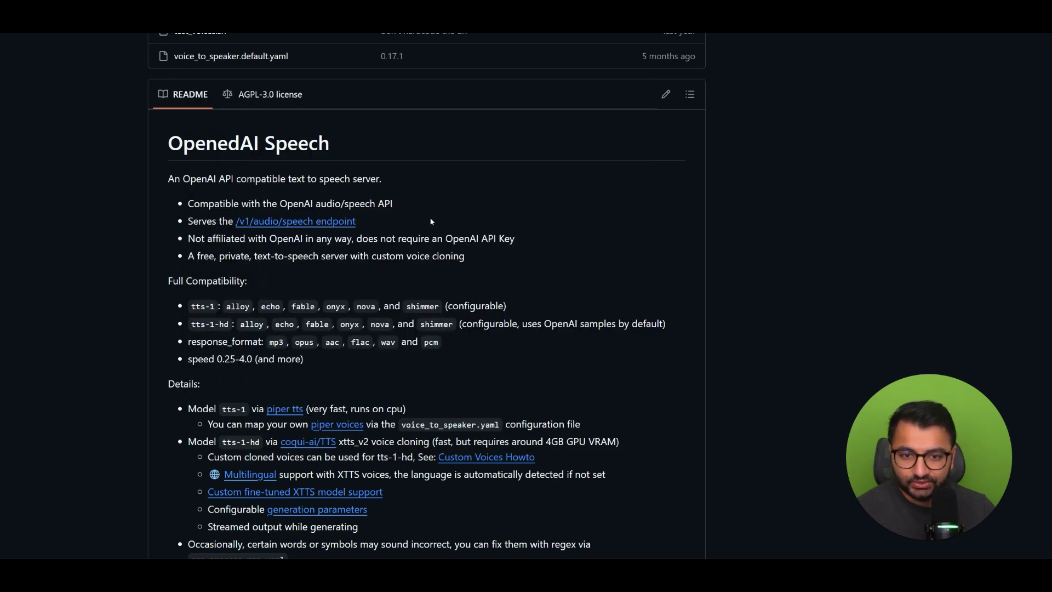
# - Find the README's Installation instructions and highlight sample.env in the cp command
pyautogui.scroll(-12, 433, 222)
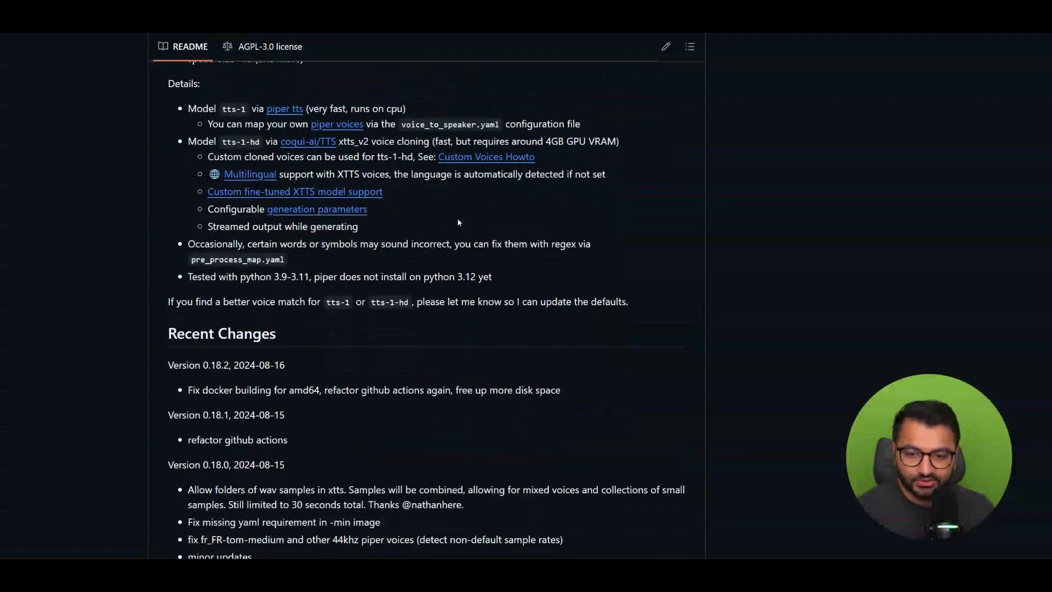
pyautogui.scroll(-15, 457, 226)
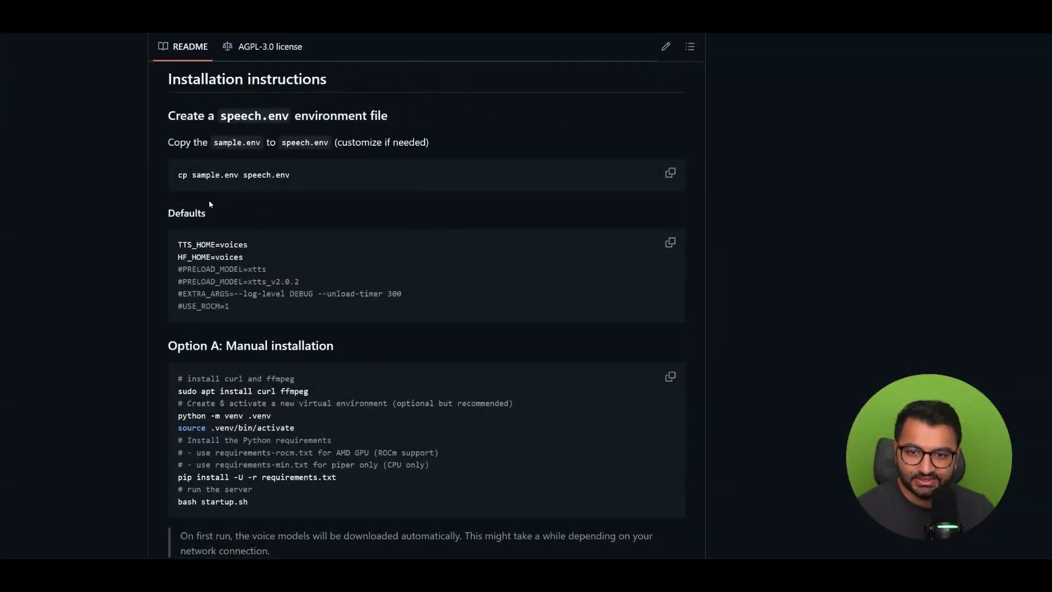
pyautogui.scroll(2, 203, 230)
pyautogui.moveTo(192, 257); pyautogui.dragTo(290, 258)
# - Rename sample.env to speech.env in the openedai-speech folder
pyautogui.moveTo(540, 580)
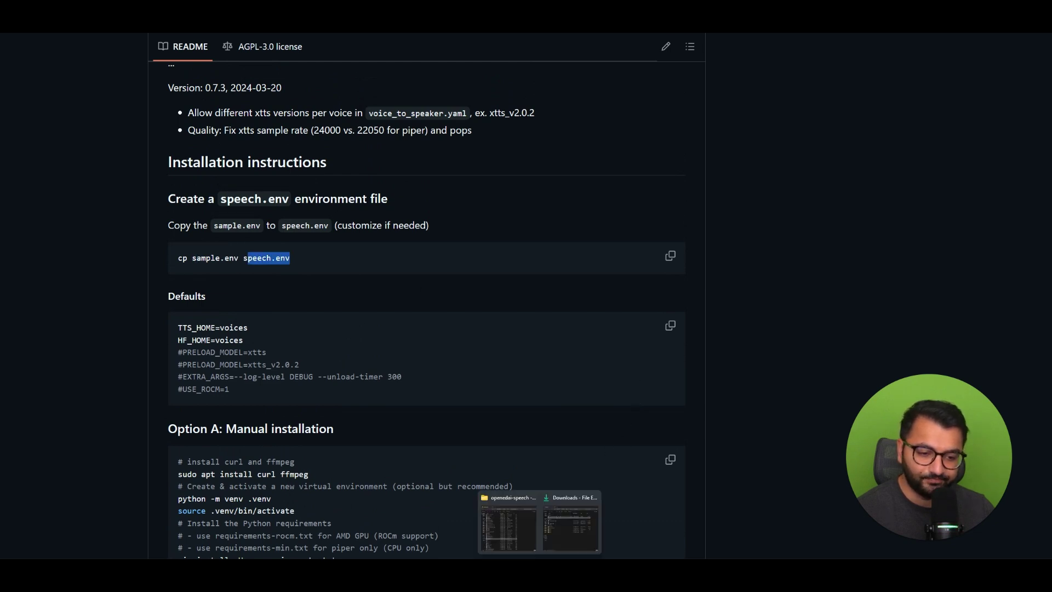
pyautogui.click(512, 515)
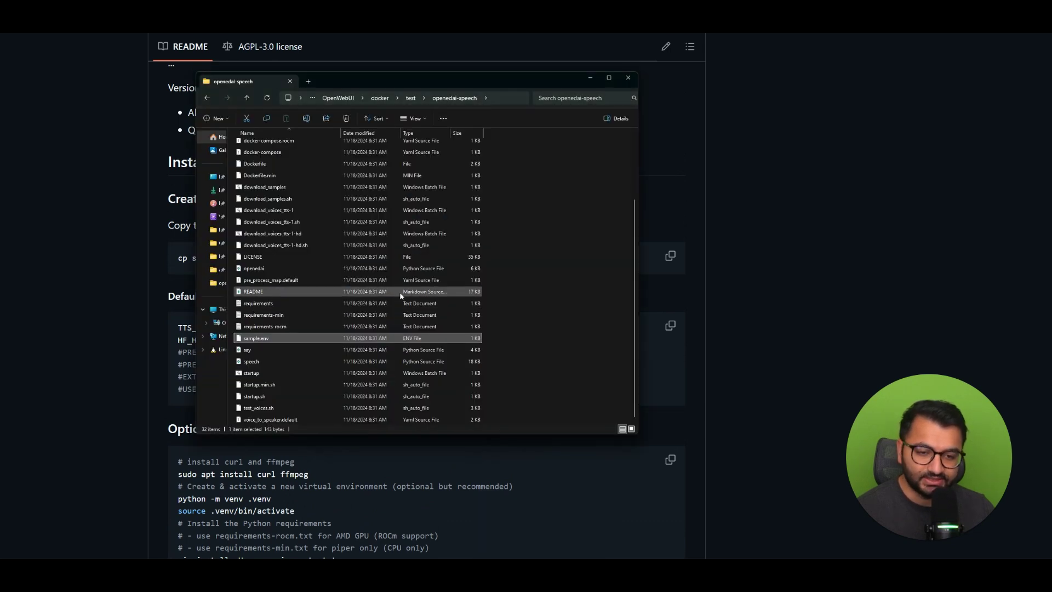
pyautogui.click(277, 337)
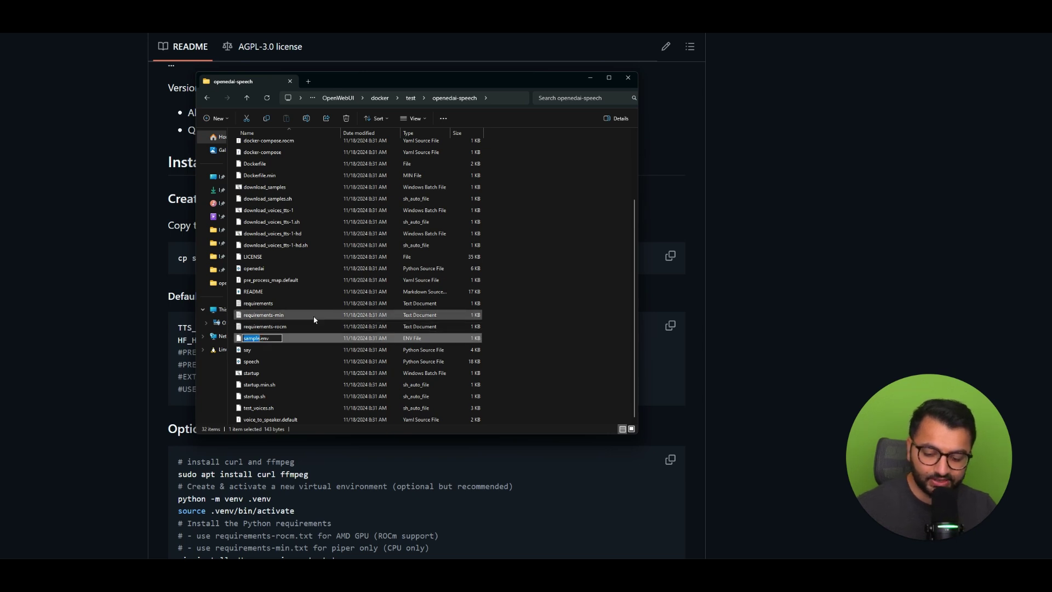
pyautogui.write('speech')
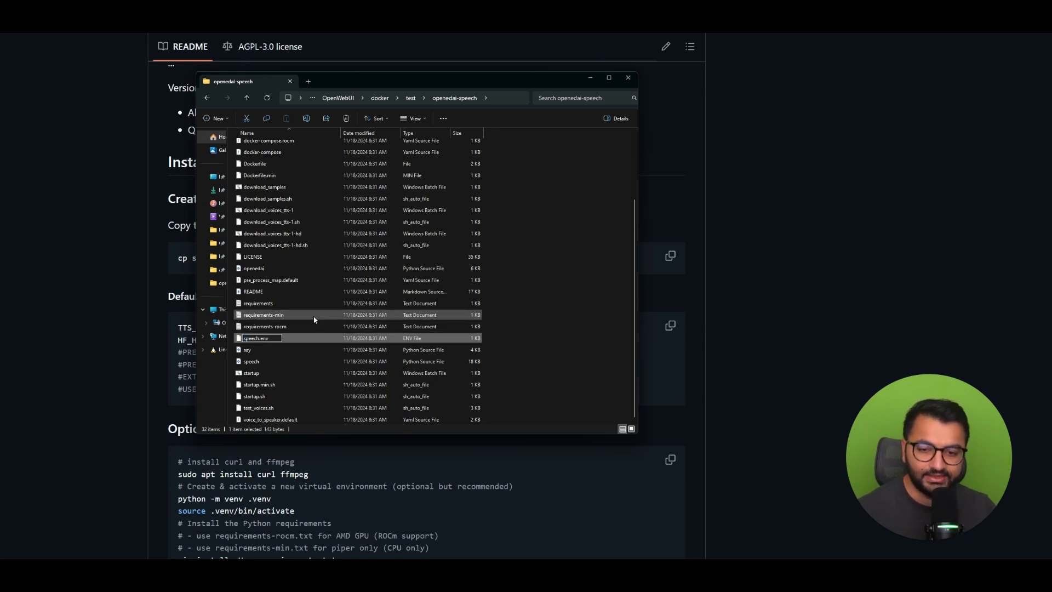
pyautogui.click(584, 360)
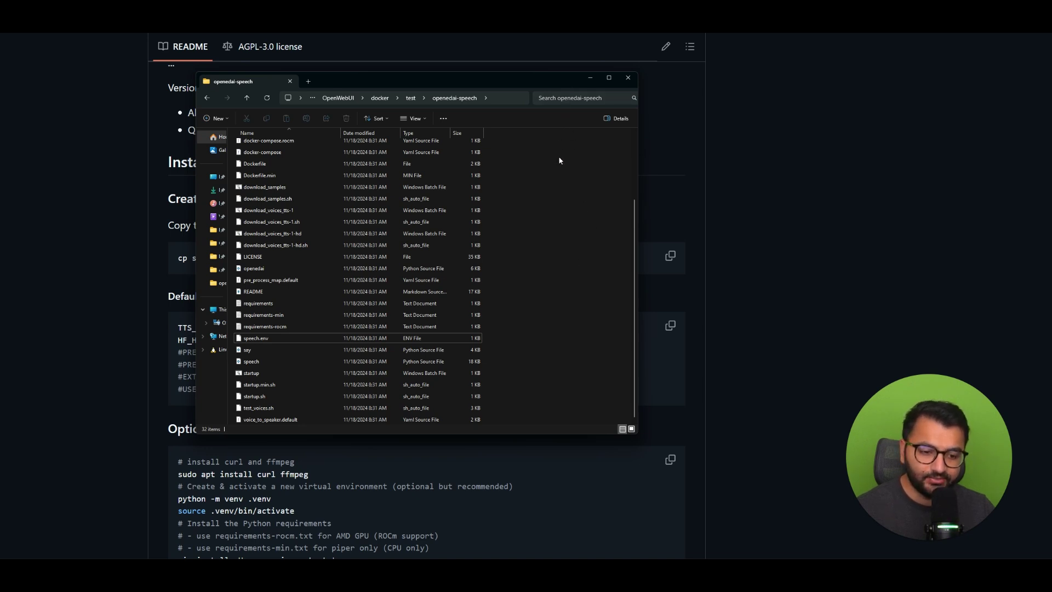
# - Run 'docker compose up' in a terminal opened on the openedai-speech folder
pyautogui.rightClick(587, 242)
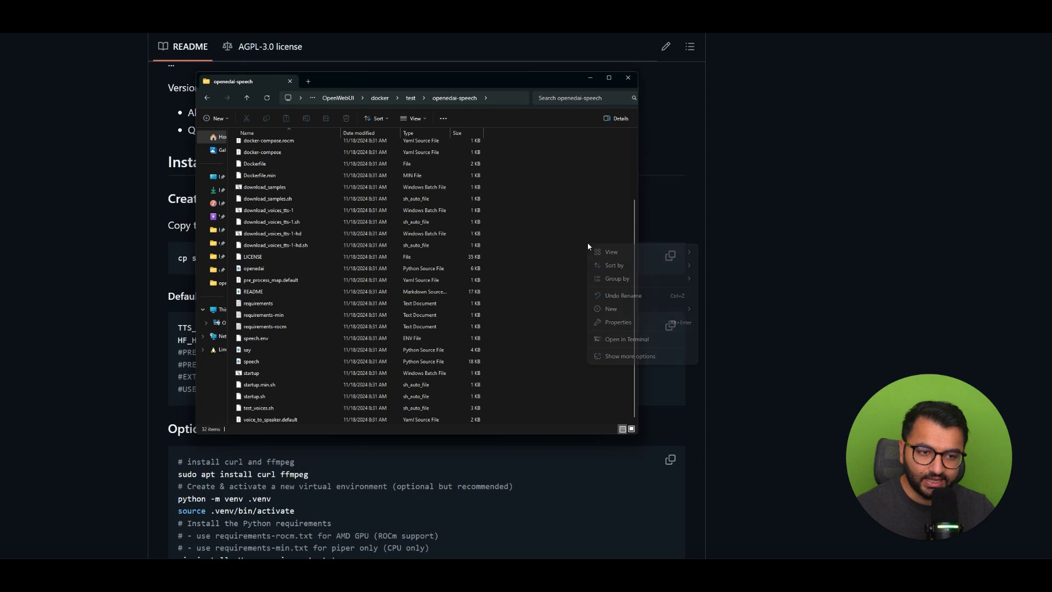
pyautogui.click(636, 339)
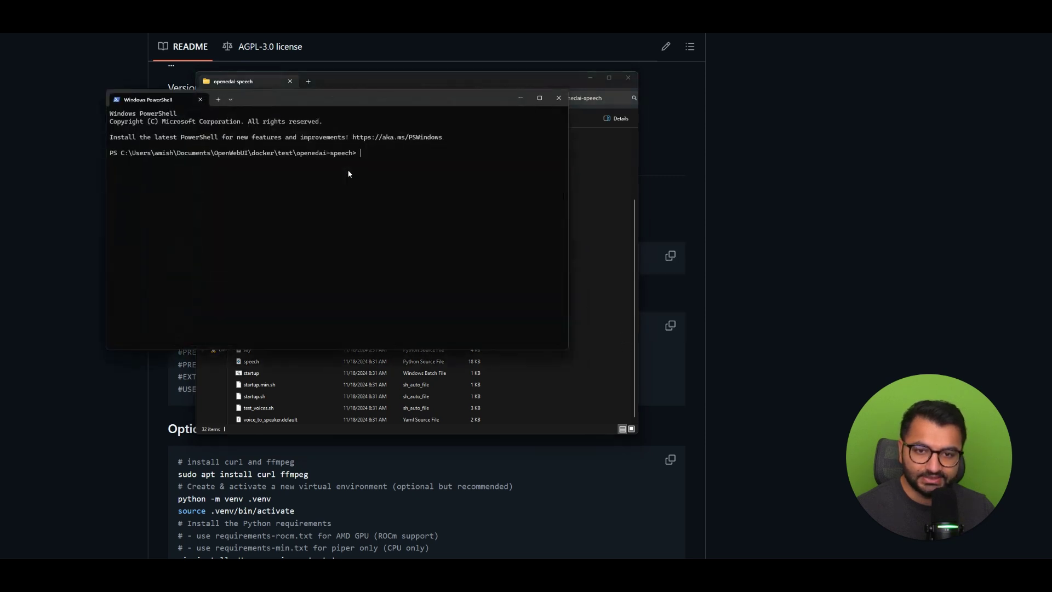
pyautogui.moveTo(364, 106); pyautogui.dragTo(595, 135)
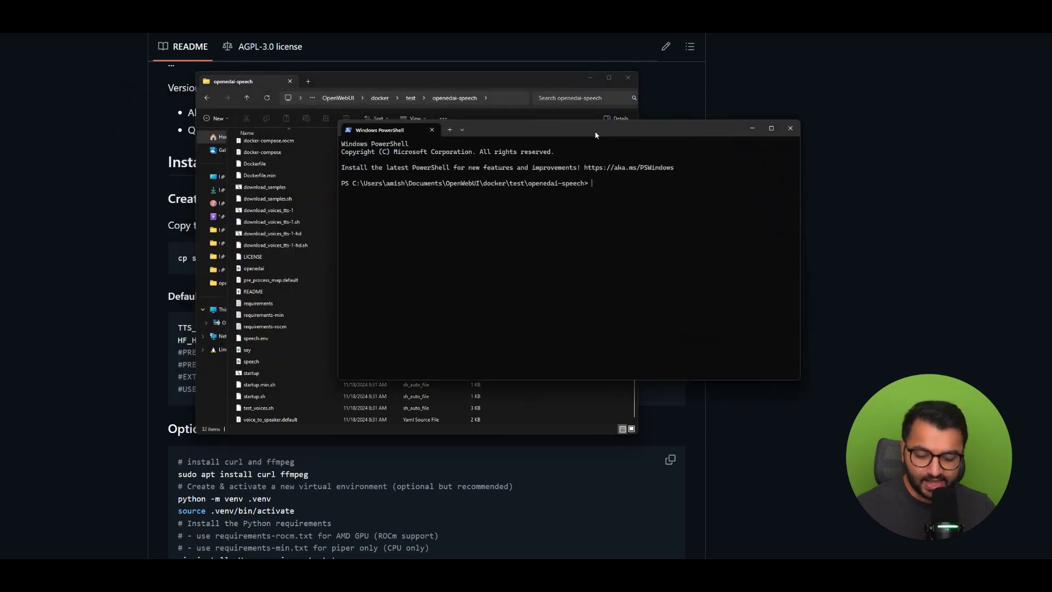
pyautogui.write('docker compo')
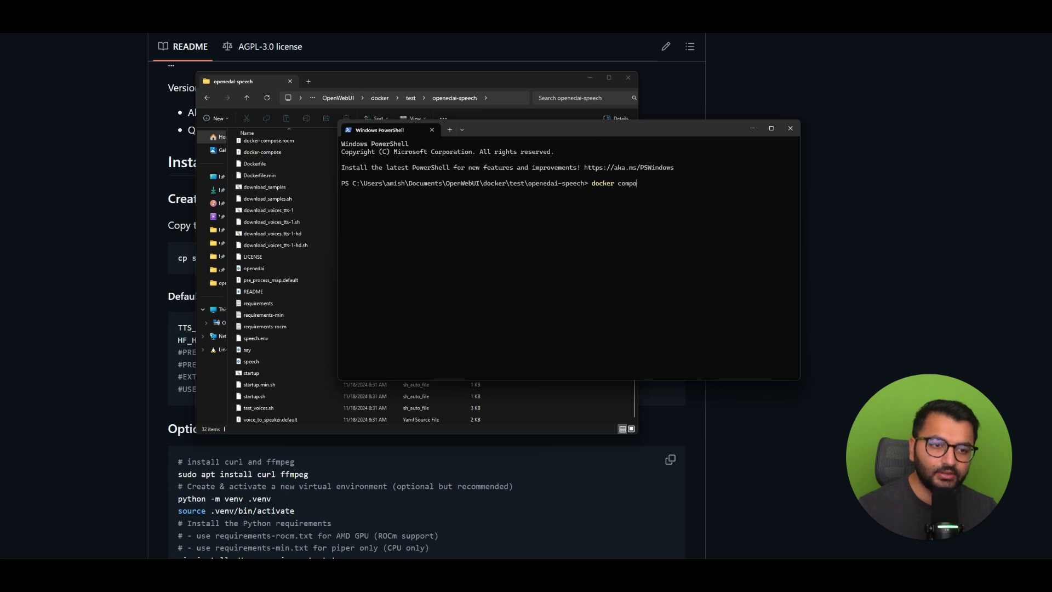
pyautogui.write('se up')
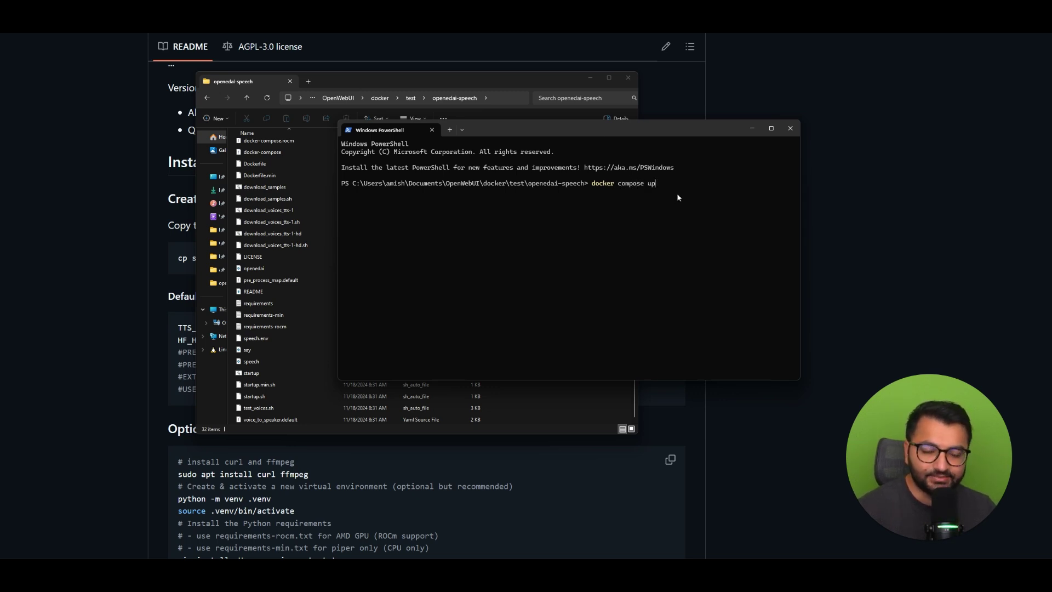
pyautogui.press('Return')
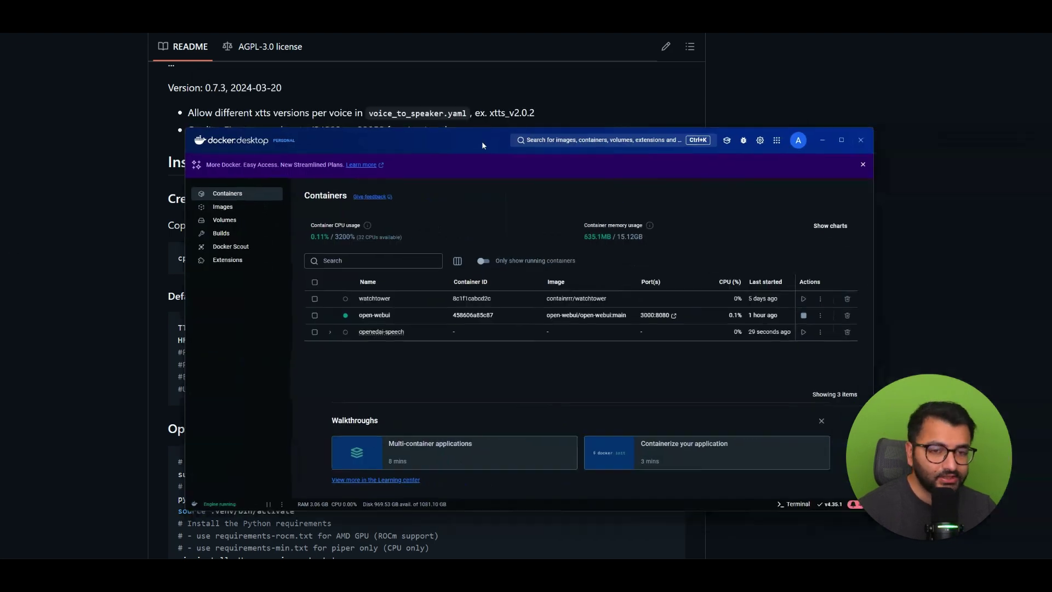
# - View the openedai-speech container's logs from Docker Desktop's Containers list
pyautogui.moveTo(481, 140); pyautogui.dragTo(421, 123)
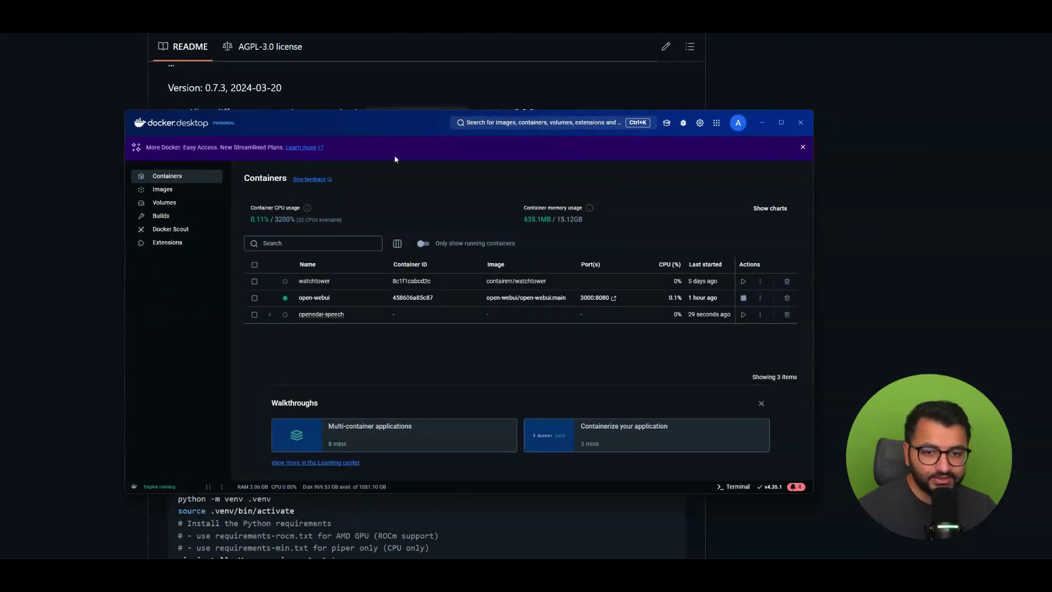
pyautogui.click(361, 316)
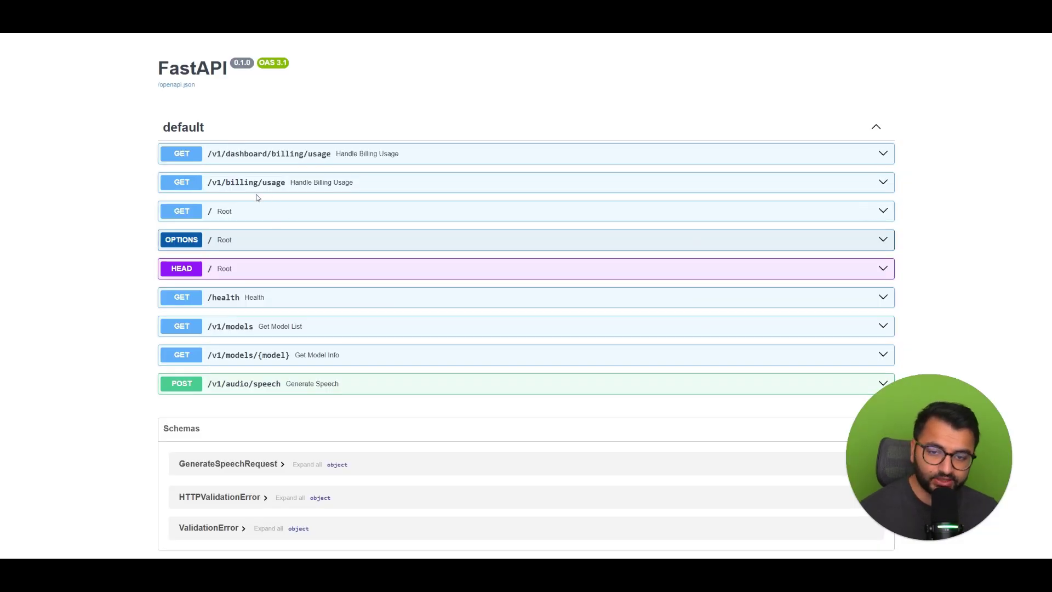
# - Execute GET /health in Swagger UI and highlight the 200 response body "status": "ok"
pyautogui.scroll(-1, 314, 298)
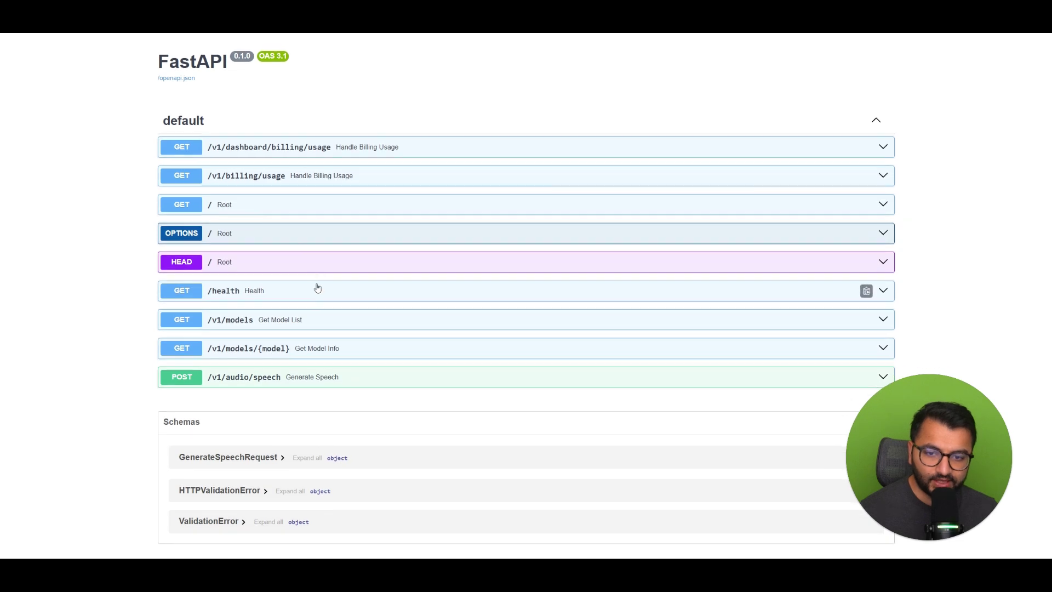
pyautogui.click(279, 293)
pyautogui.scroll(-2, 391, 279)
pyautogui.click(852, 191)
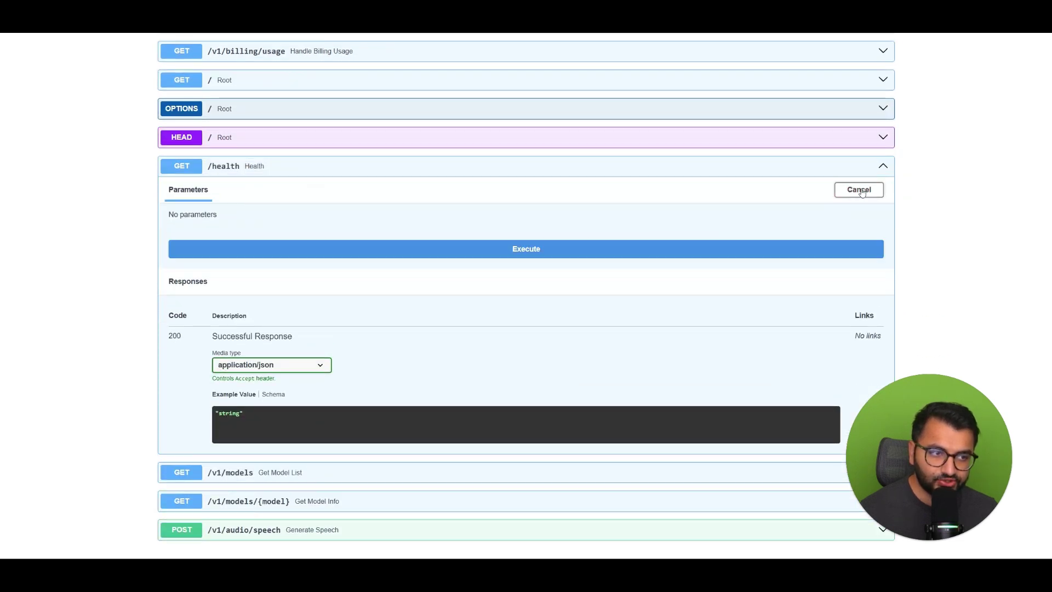
pyautogui.click(380, 250)
pyautogui.scroll(-5, 336, 285)
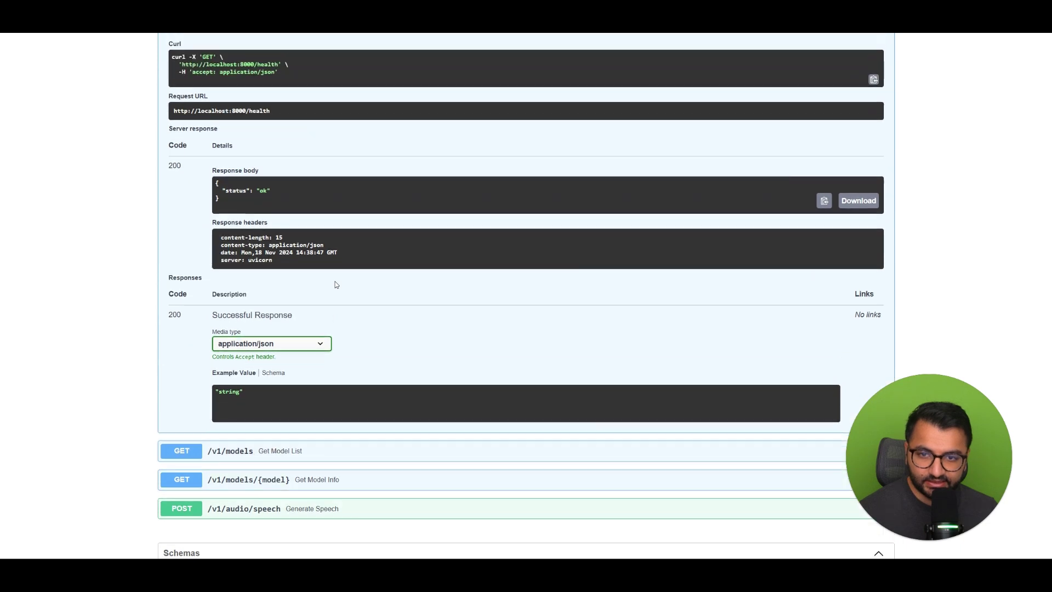
pyautogui.scroll(1, 334, 281)
pyautogui.moveTo(222, 219); pyautogui.dragTo(273, 220)
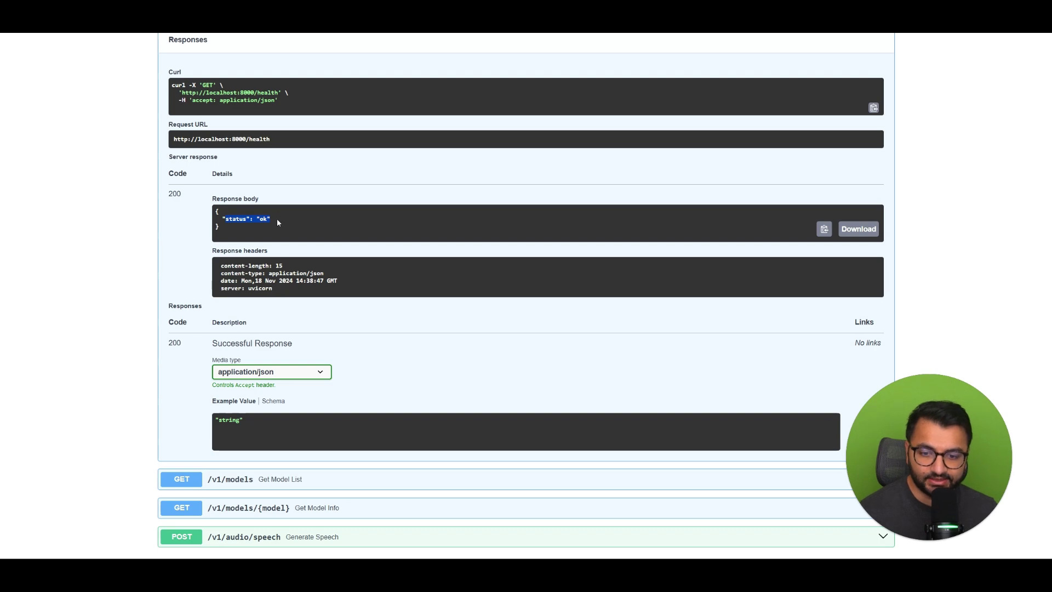
# - Execute GET /v1/models and highlight the tts-1-hd and tts-1 model ids returned
pyautogui.scroll(-3, 277, 221)
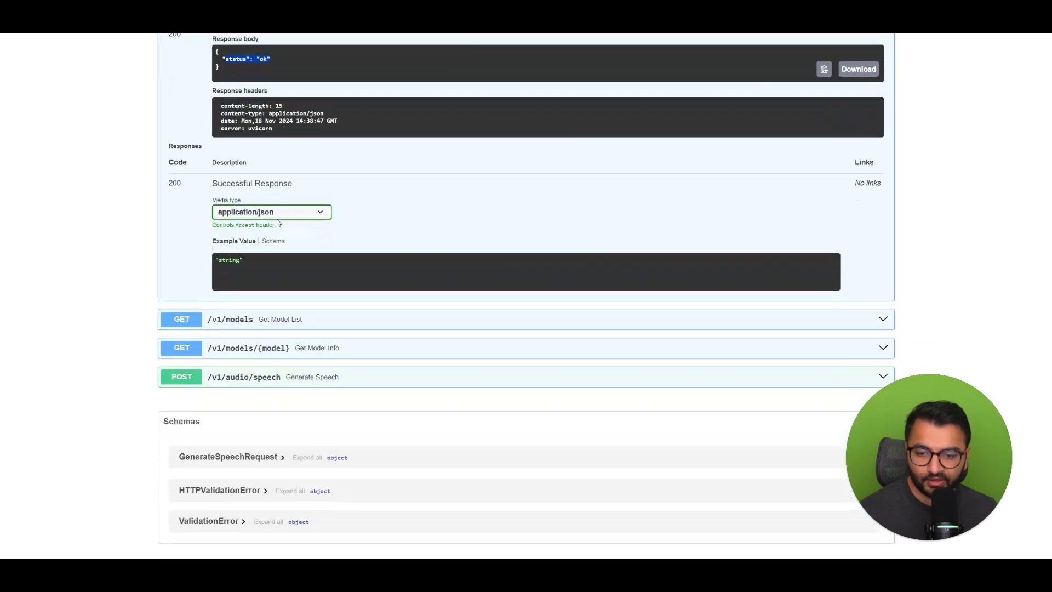
pyautogui.click(359, 318)
pyautogui.scroll(-2, 747, 319)
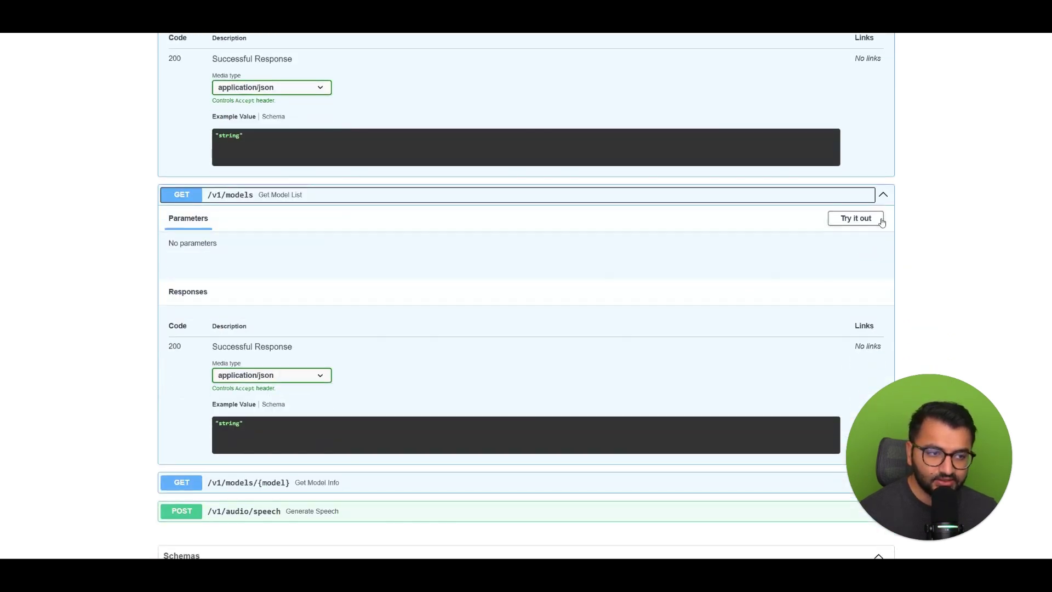
pyautogui.click(876, 218)
pyautogui.click(345, 278)
pyautogui.scroll(-4, 329, 291)
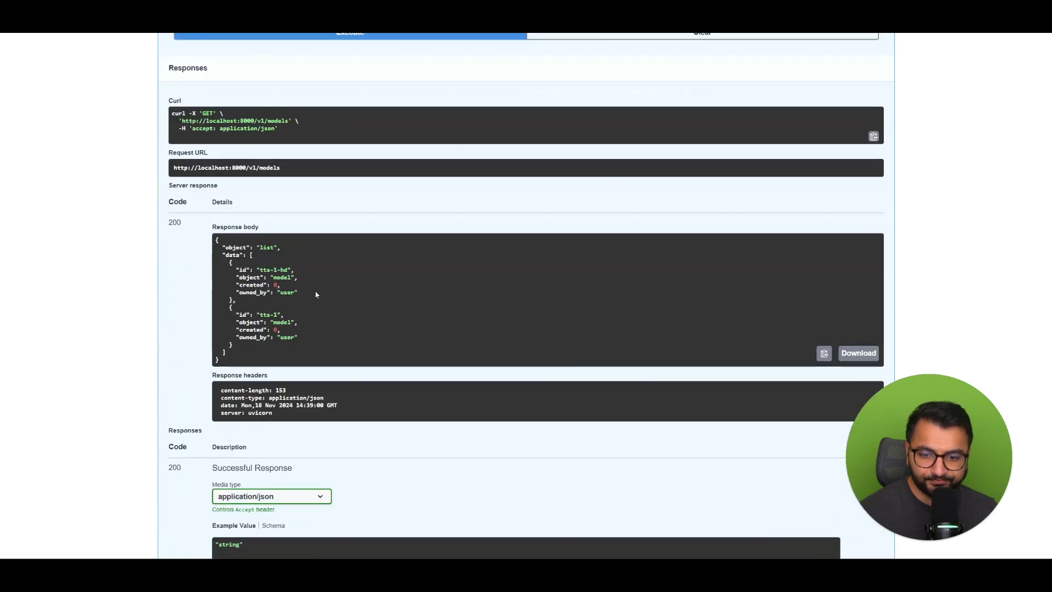
pyautogui.moveTo(259, 269); pyautogui.dragTo(289, 269)
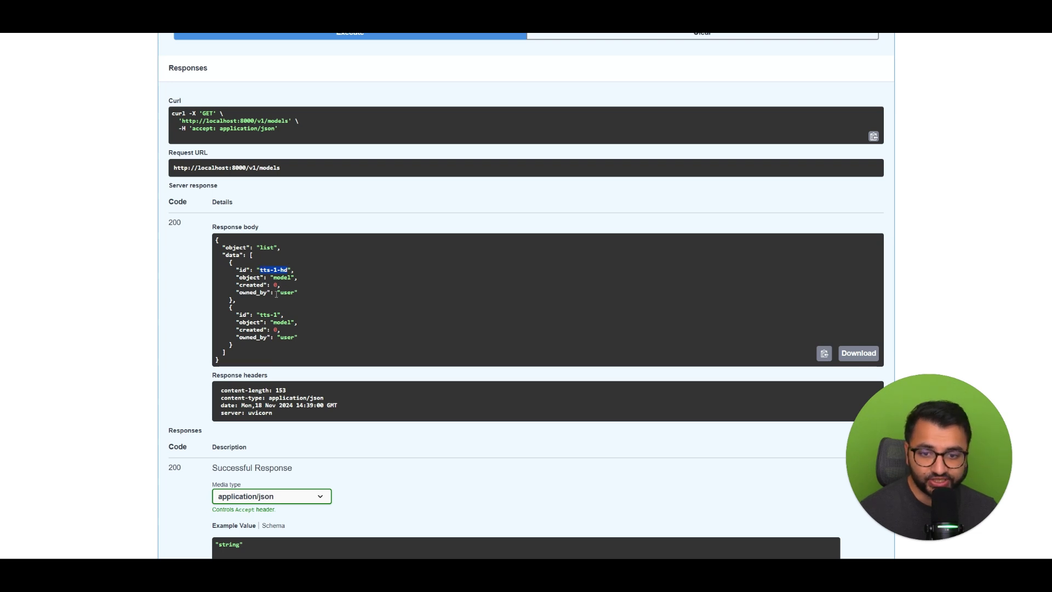
pyautogui.moveTo(260, 315); pyautogui.dragTo(279, 315)
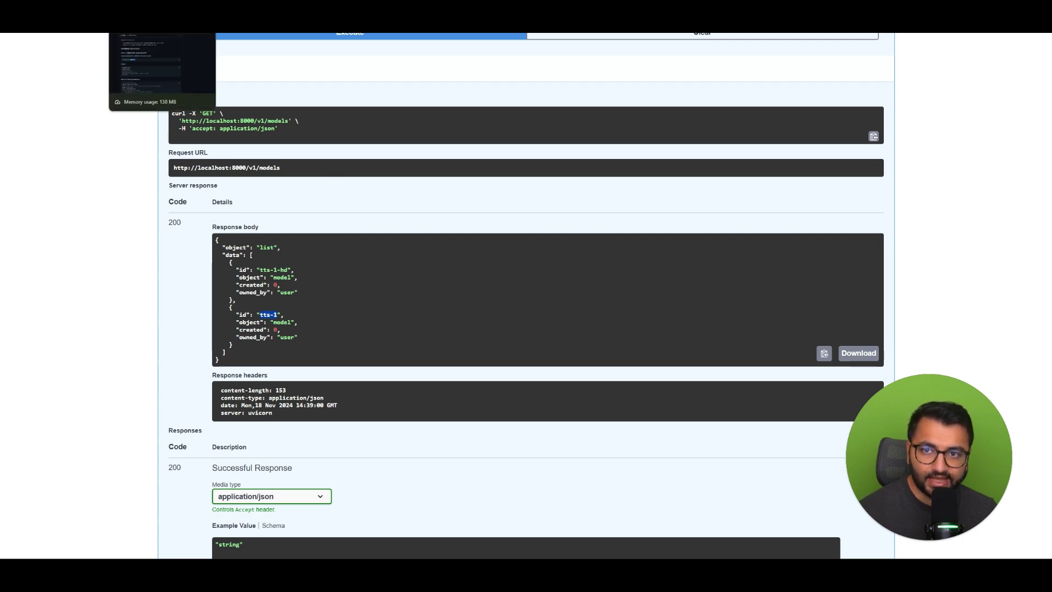
pyautogui.click(162, 16)
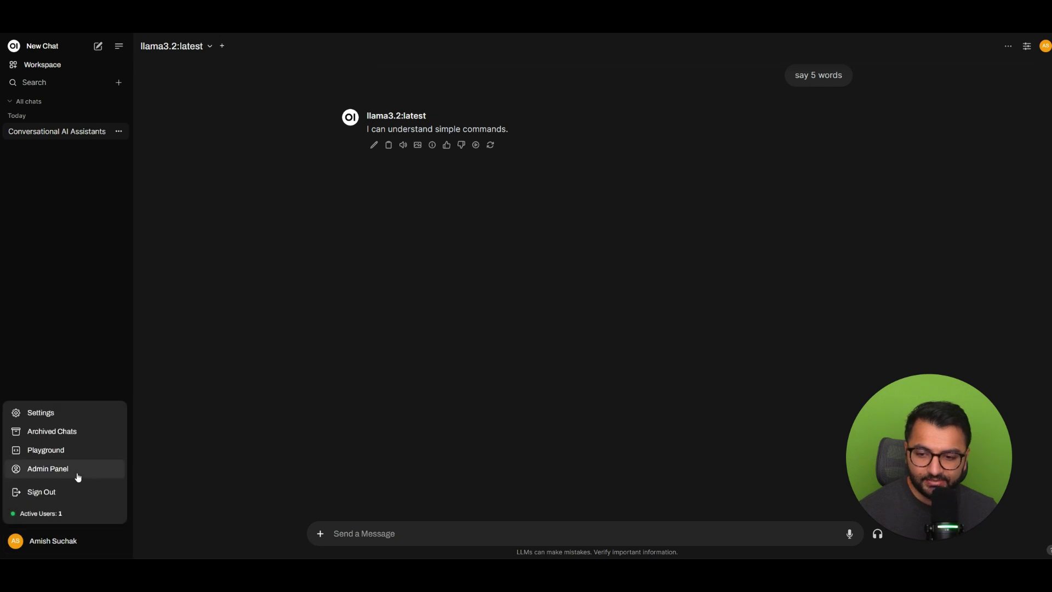
pyautogui.click(77, 476)
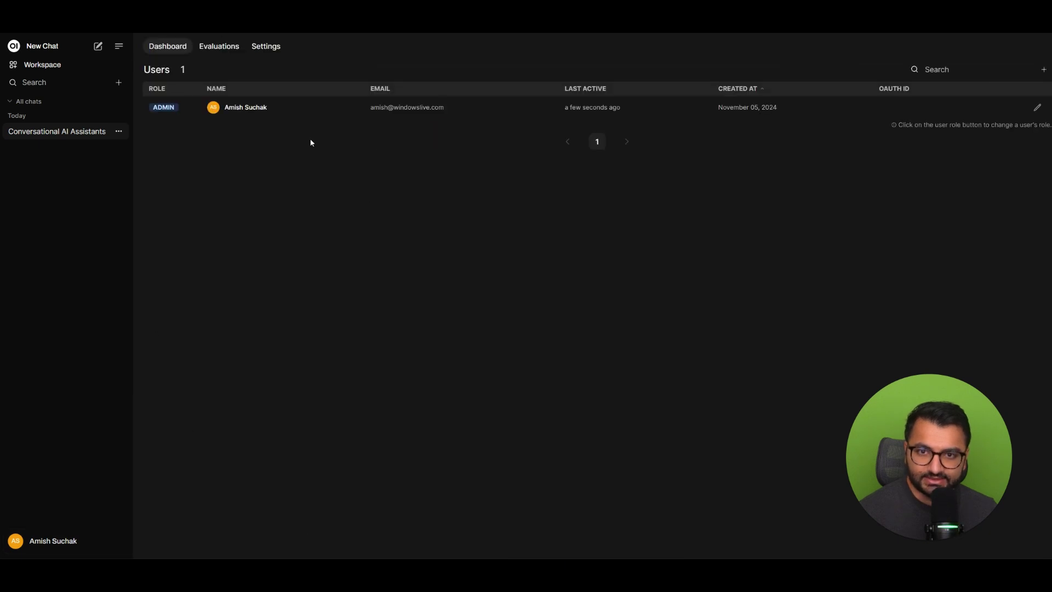
pyautogui.click(259, 47)
pyautogui.click(176, 222)
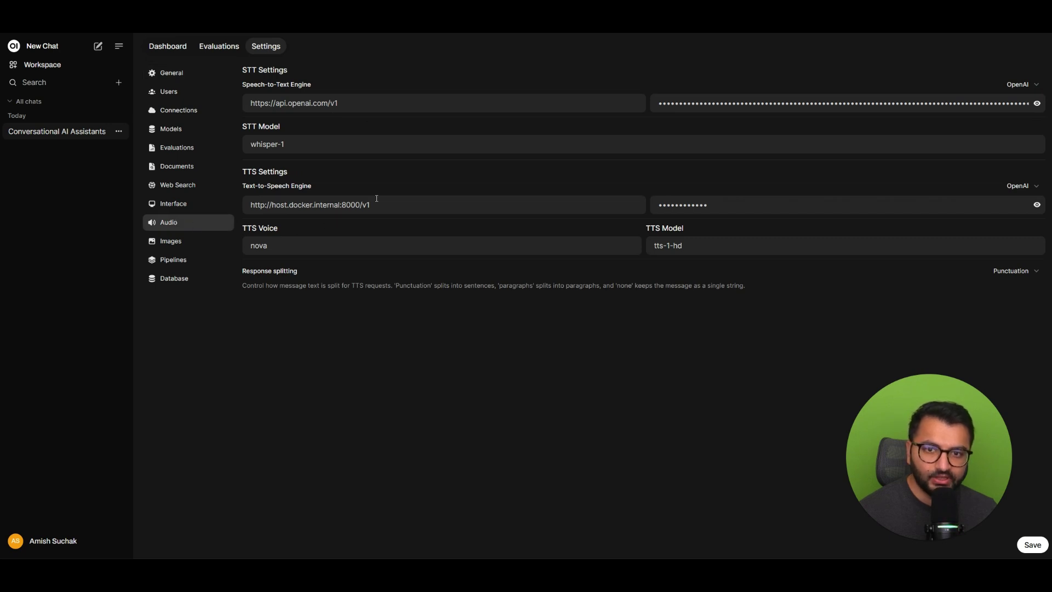
pyautogui.moveTo(318, 203); pyautogui.dragTo(227, 206)
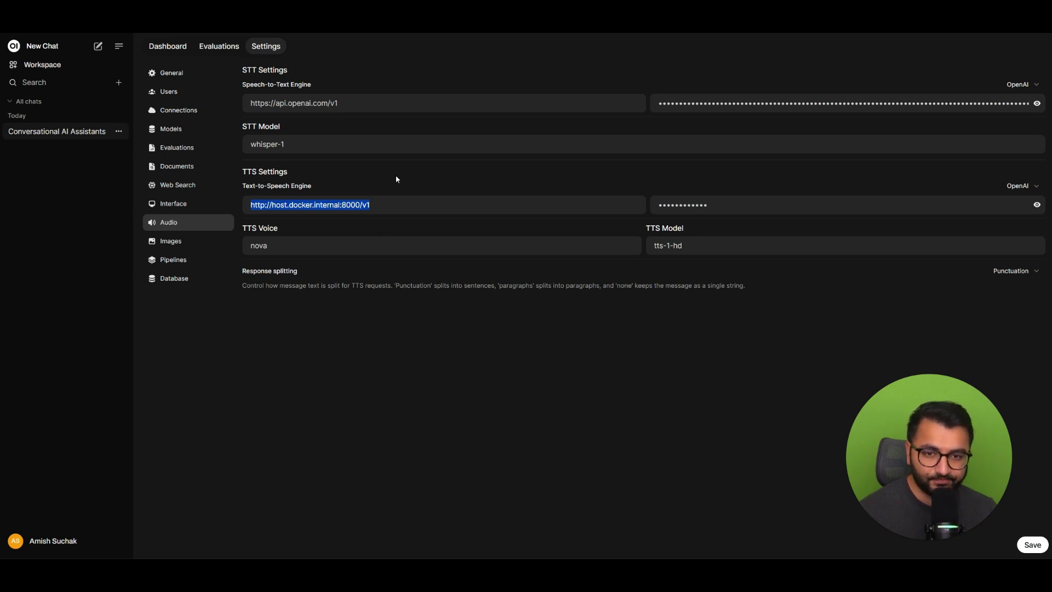
pyautogui.click(321, 206)
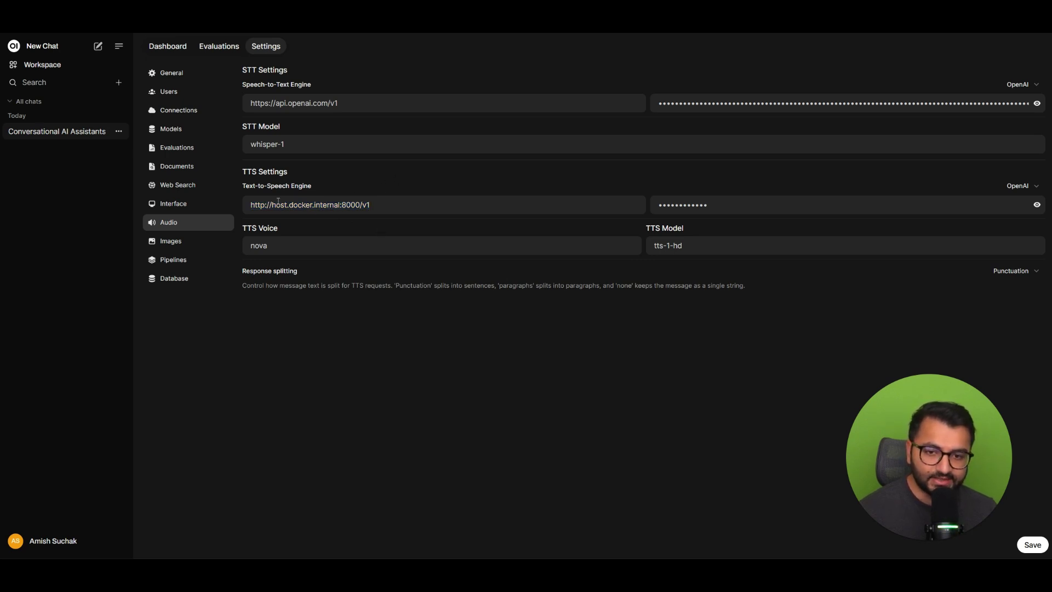
pyautogui.moveTo(273, 204); pyautogui.dragTo(357, 205)
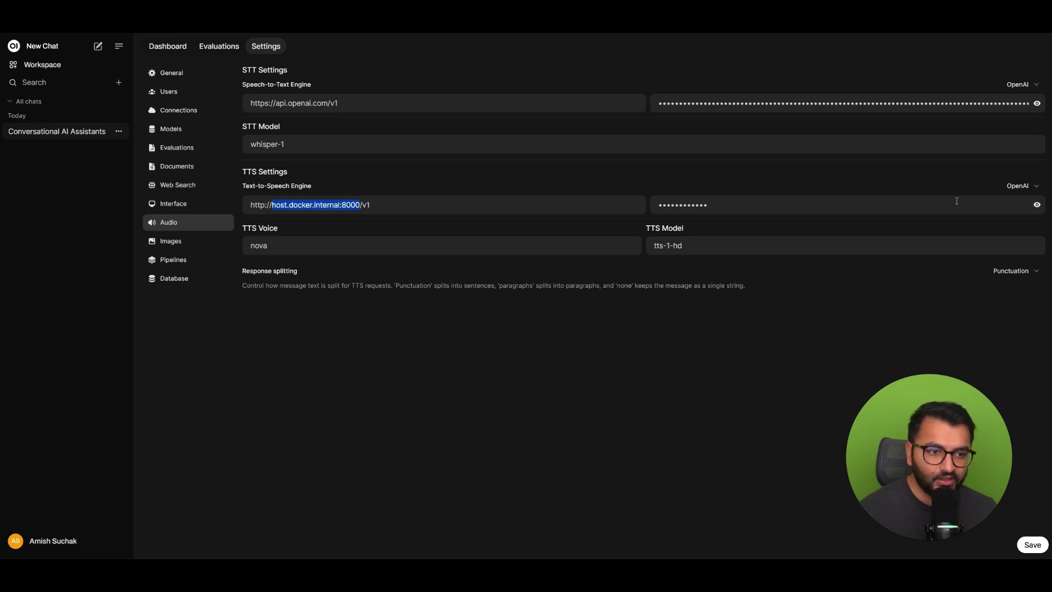
pyautogui.click(1036, 206)
pyautogui.tripleClick(707, 204)
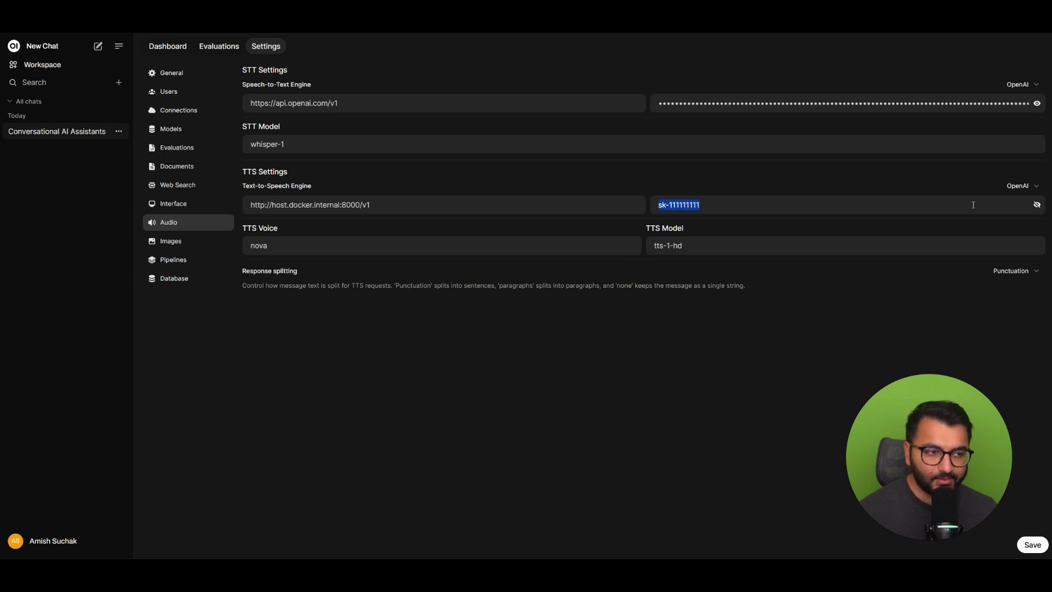
pyautogui.click(1036, 205)
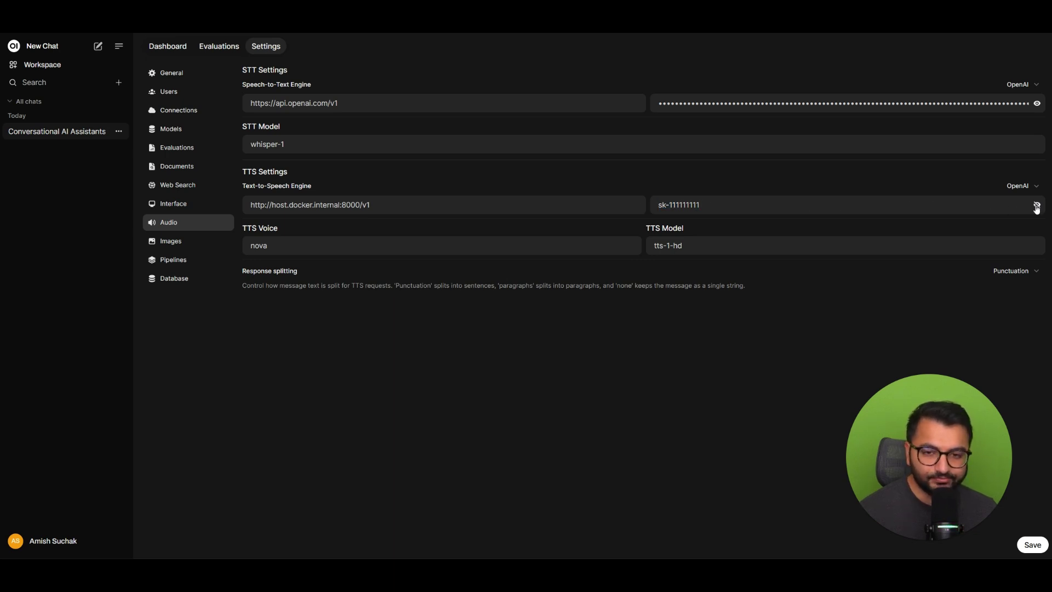
# - Set TTS voice nova and model tts-1-hd, save, and return to the chat
pyautogui.click(301, 248)
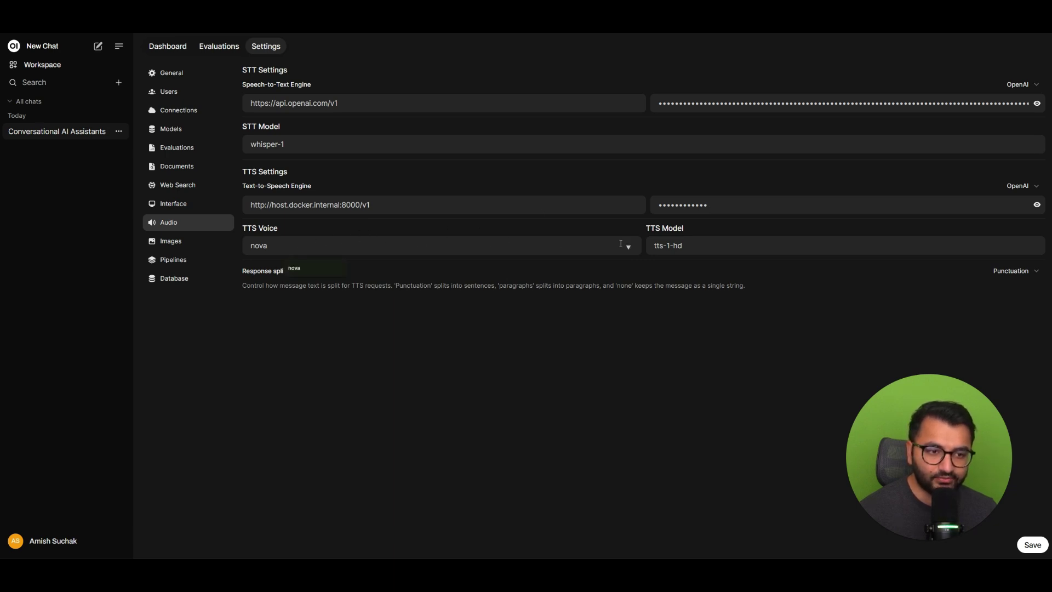
pyautogui.click(736, 248)
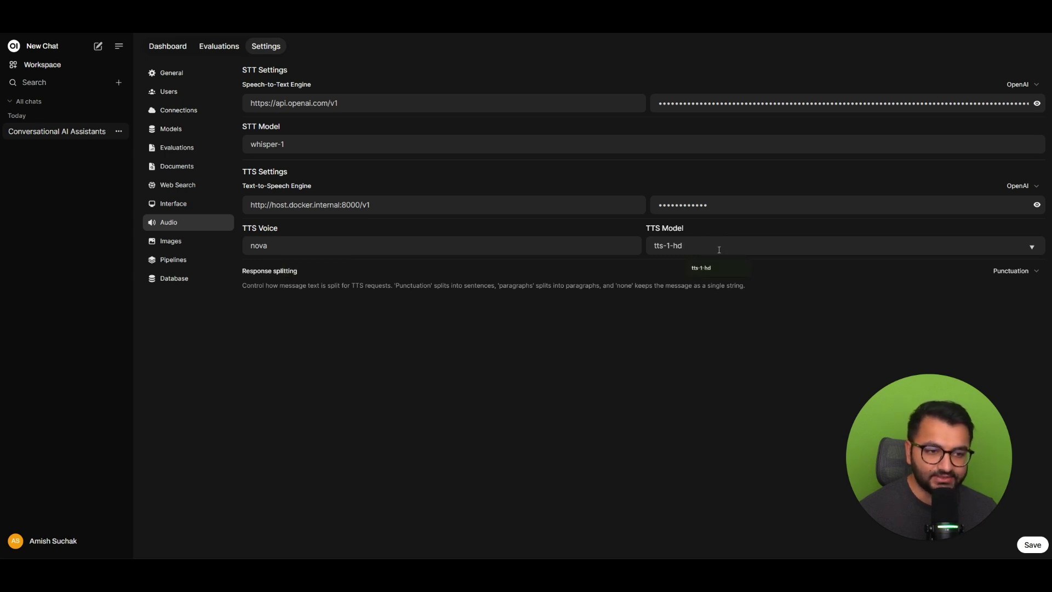
pyautogui.click(827, 298)
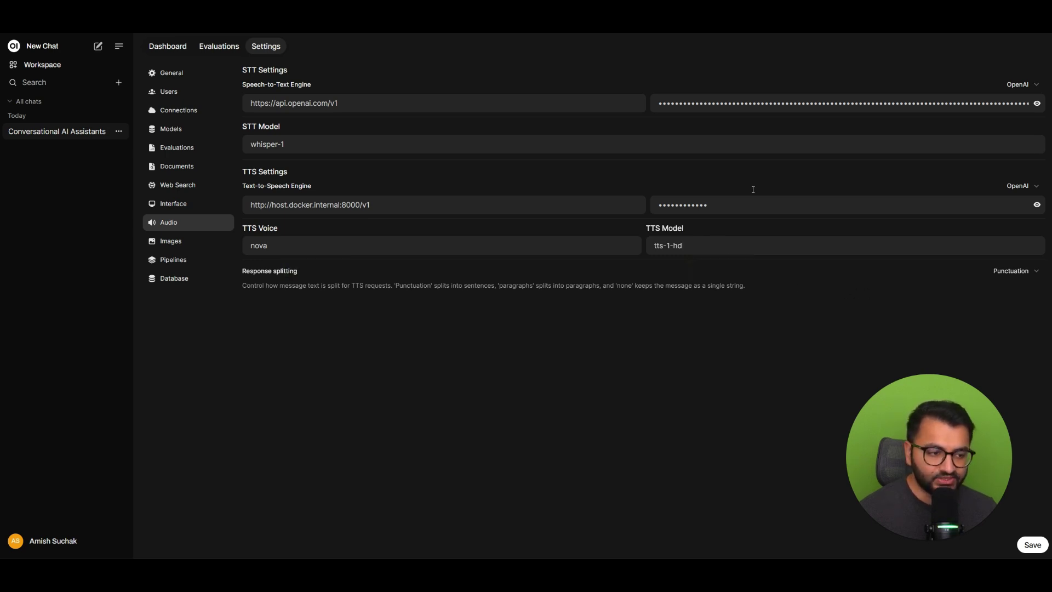
pyautogui.click(1033, 544)
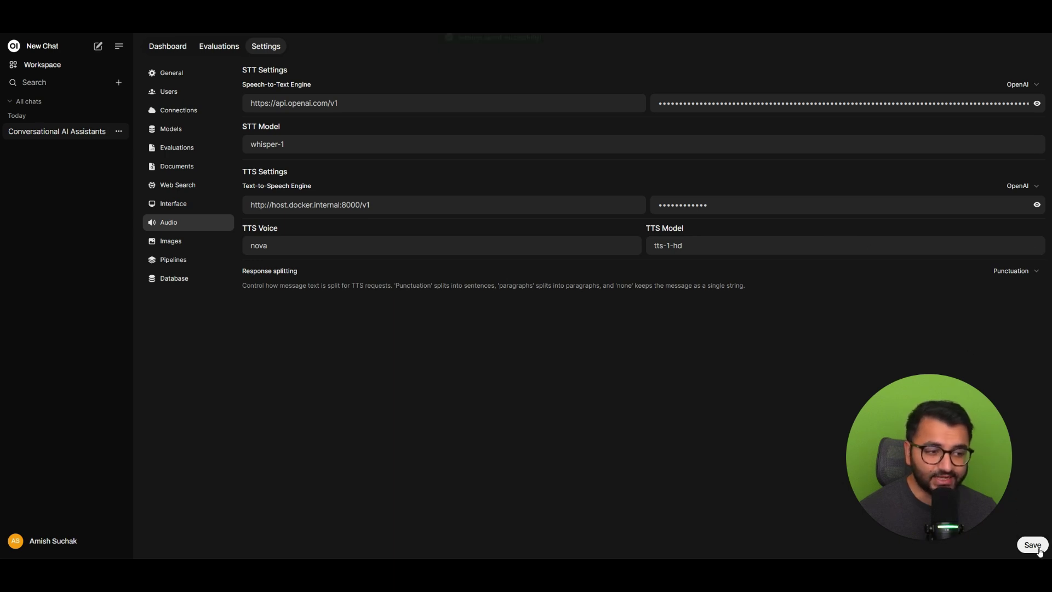
pyautogui.click(68, 132)
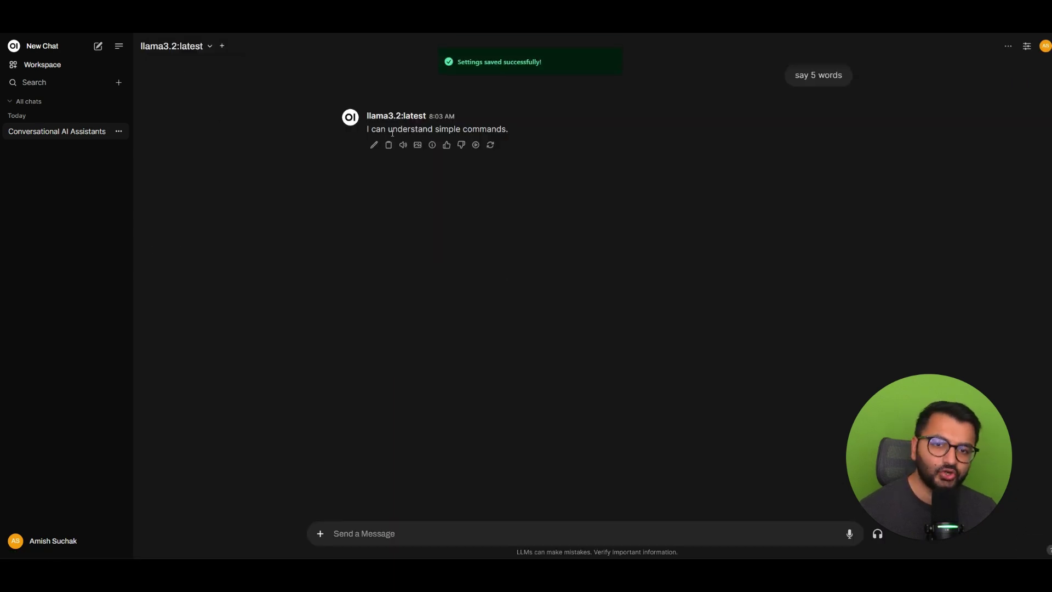
# - Play the assistant's reply with Read Aloud, then reopen Admin Settings > Audio
pyautogui.click(404, 145)
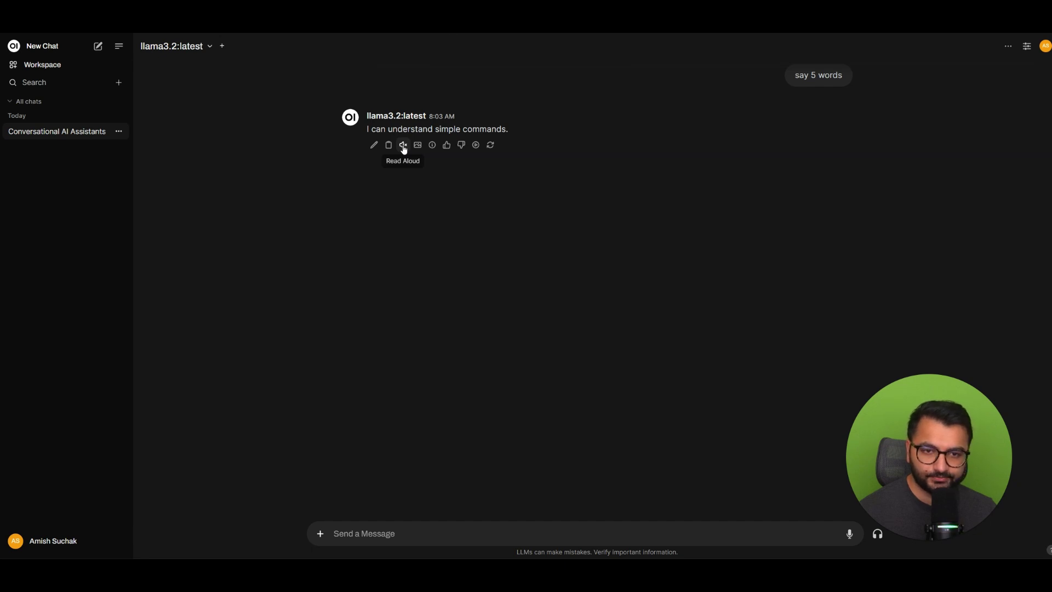
pyautogui.click(75, 540)
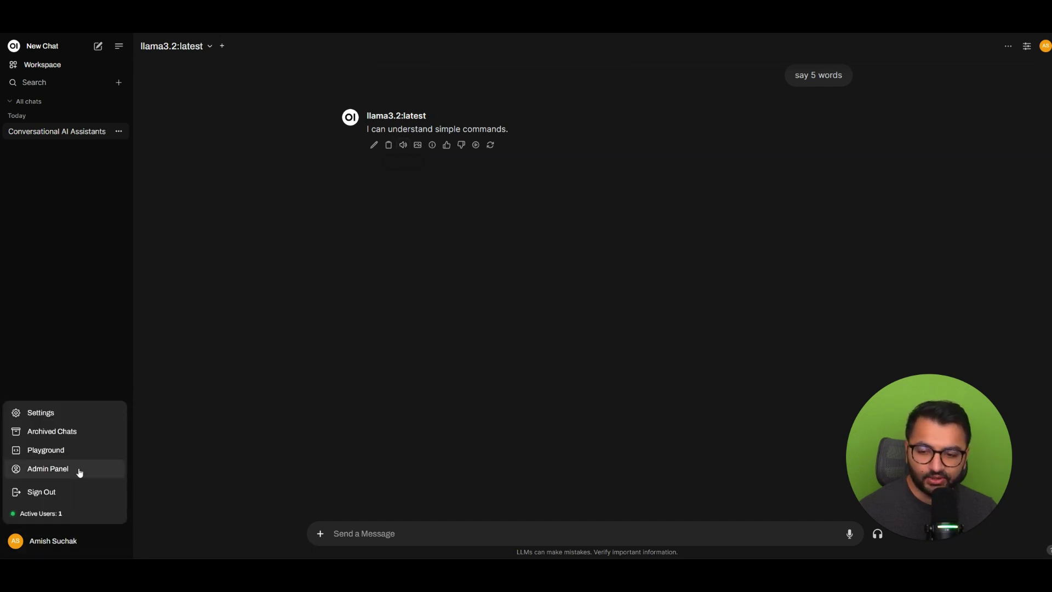
pyautogui.click(77, 469)
pyautogui.click(266, 46)
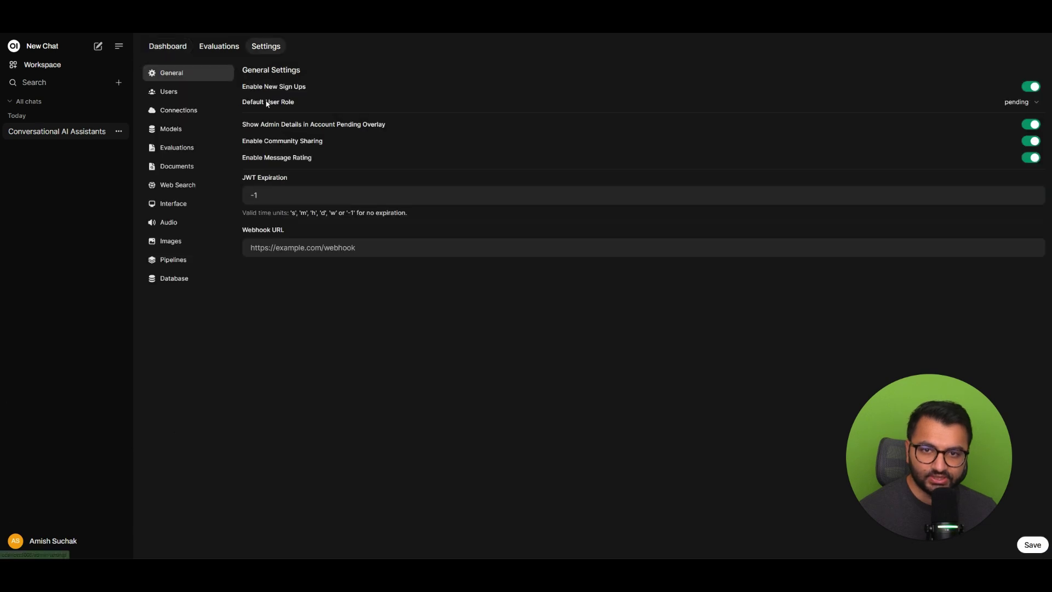
pyautogui.click(186, 223)
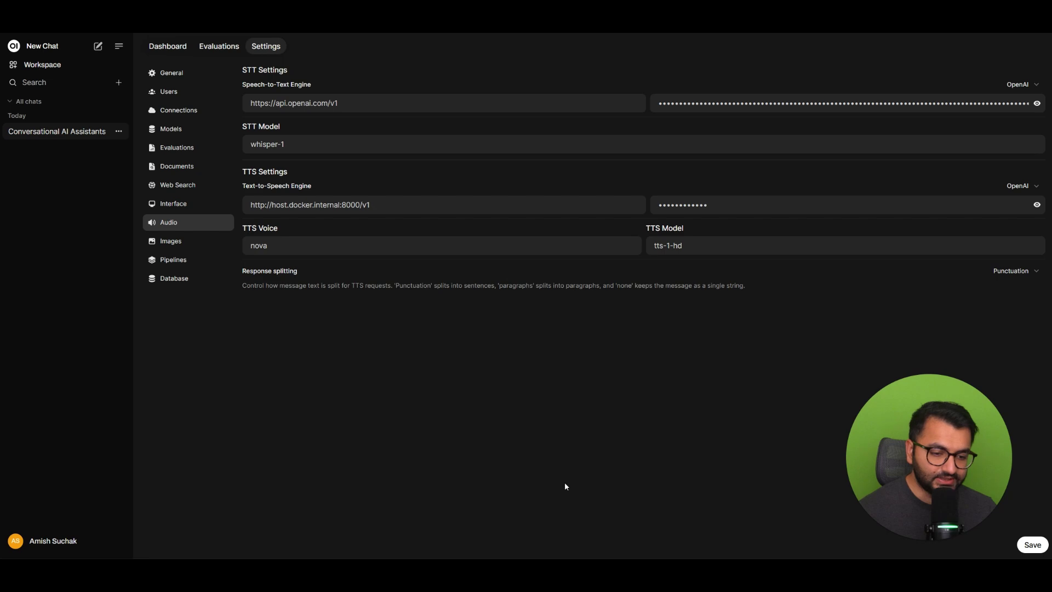
# - Open the openedai-speech voices folder in File Explorer and select all 13 voice files
pyautogui.moveTo(546, 552)
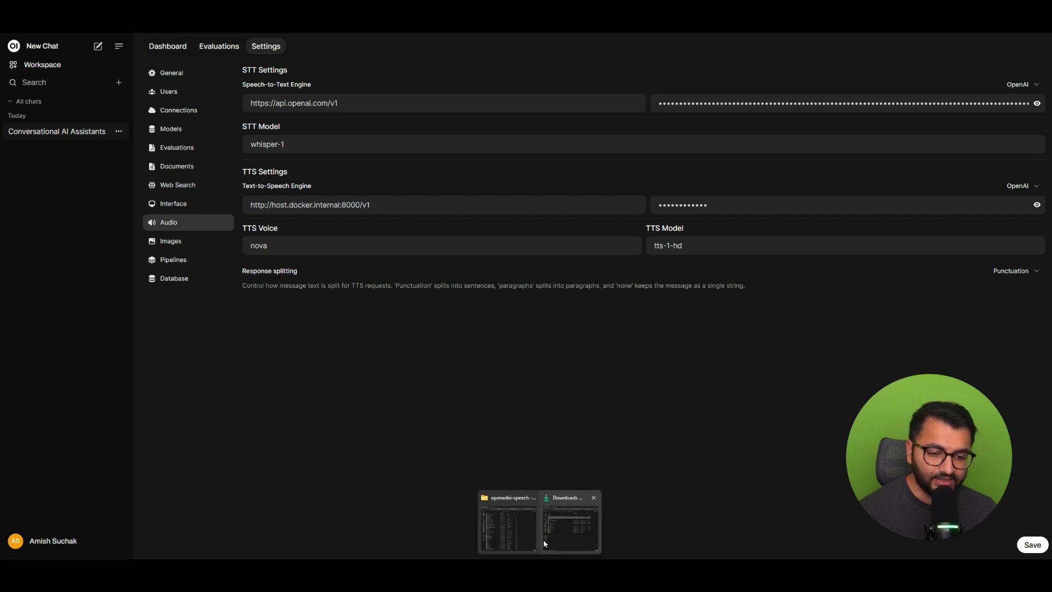
pyautogui.click(500, 520)
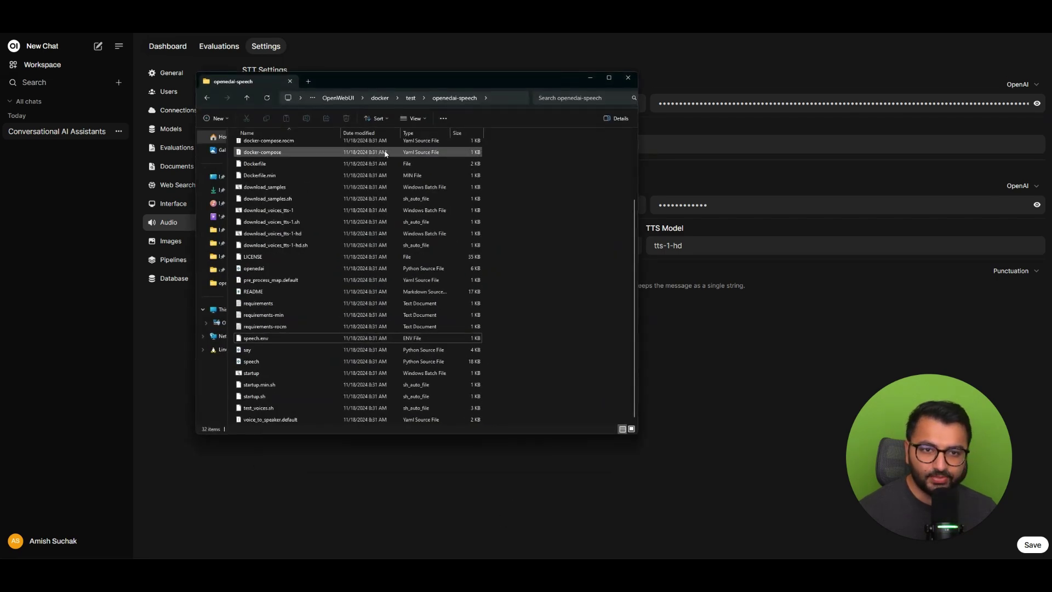
pyautogui.scroll(3, 320, 228)
pyautogui.doubleClick(291, 169)
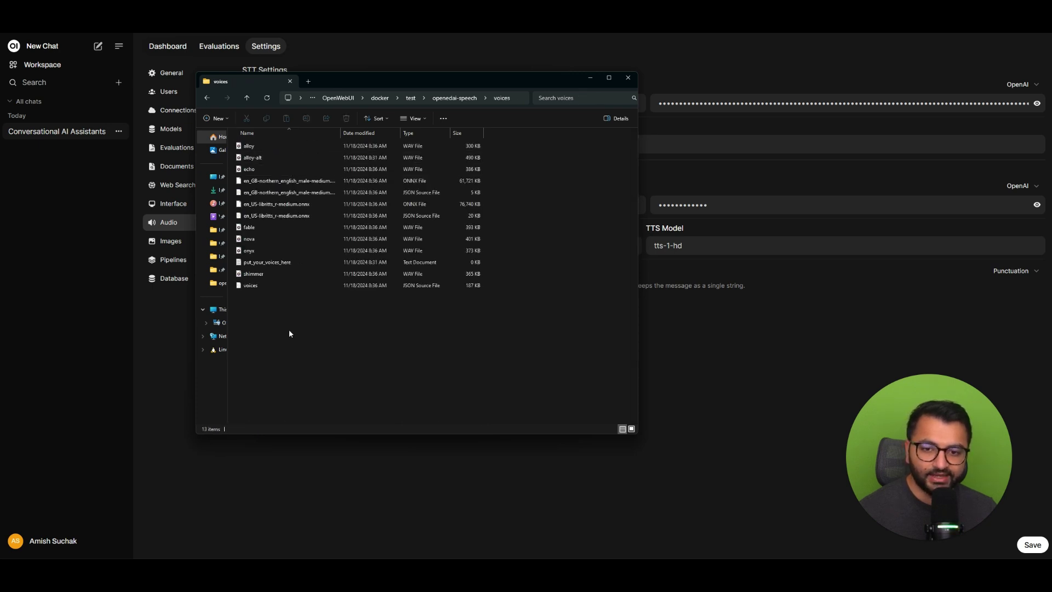
pyautogui.moveTo(288, 330); pyautogui.dragTo(372, 121)
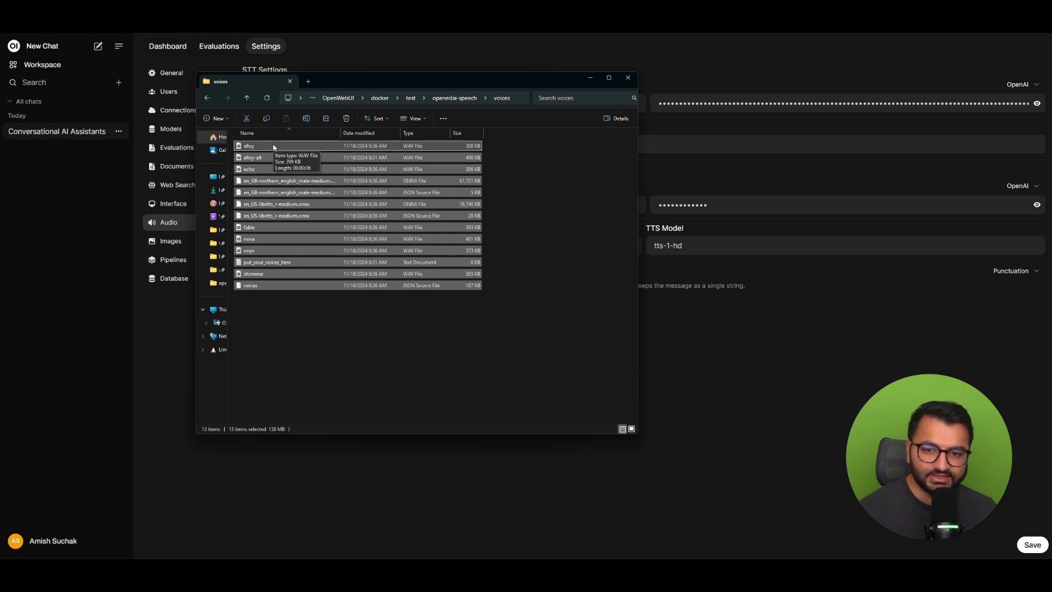
# - Replace the TTS voice nova with alloy, save, and go back to the chat
pyautogui.click(709, 320)
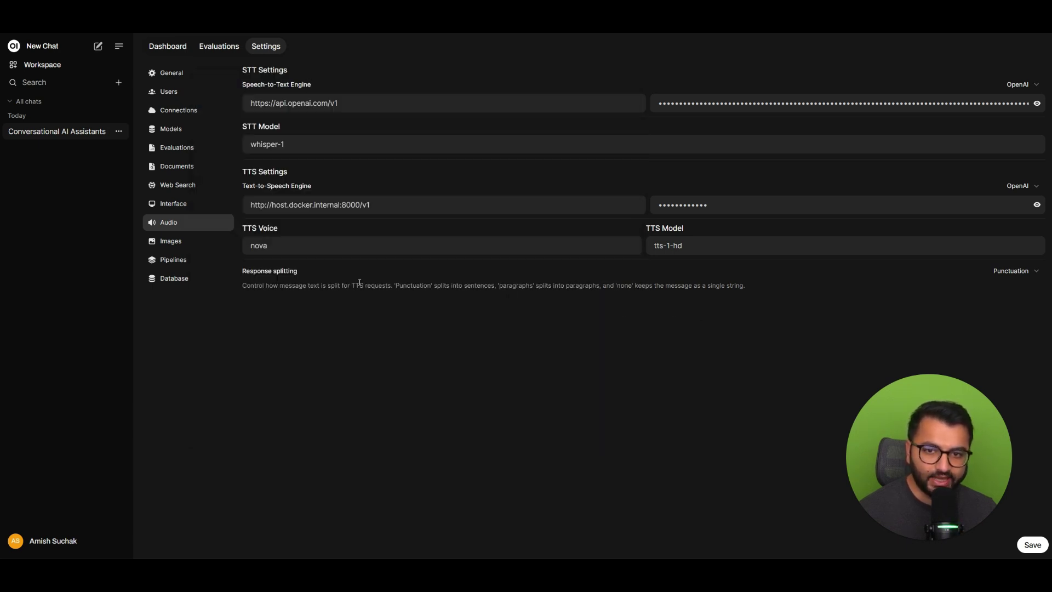
pyautogui.doubleClick(328, 244)
pyautogui.write('a')
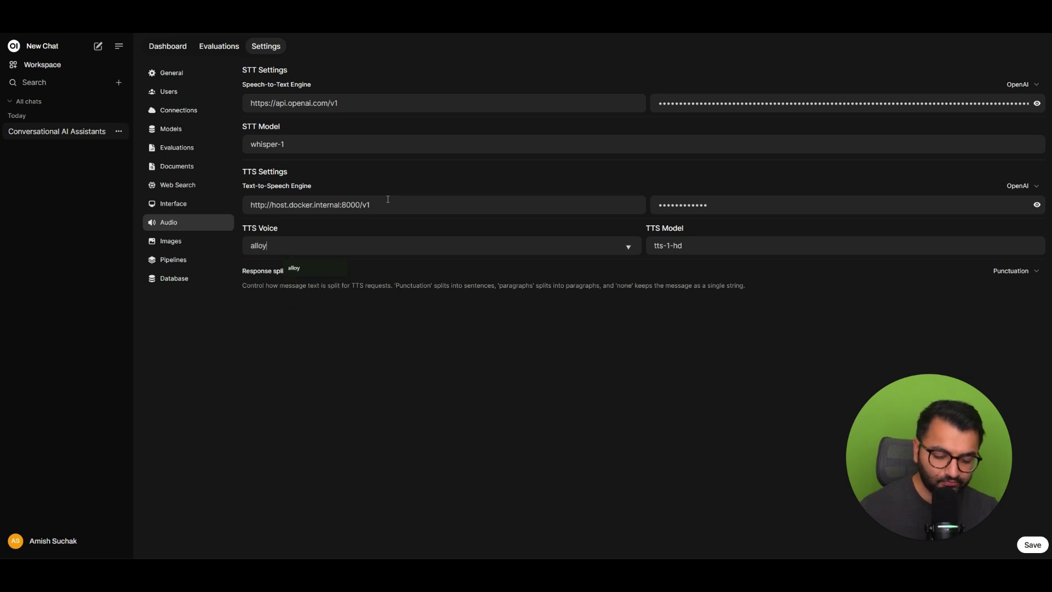
pyautogui.write('lloy')
pyautogui.click(1028, 545)
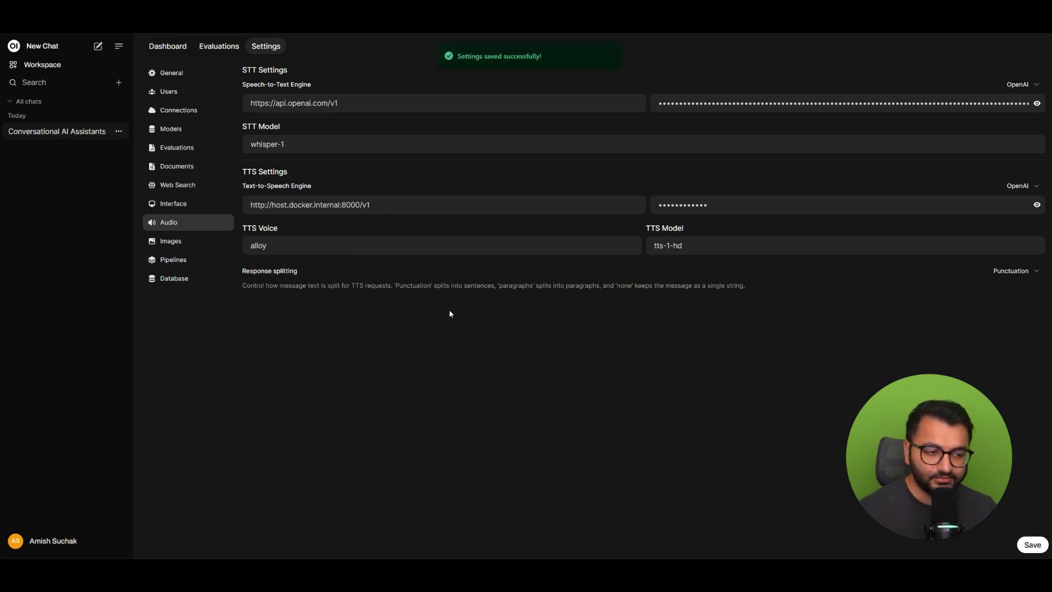
pyautogui.click(60, 132)
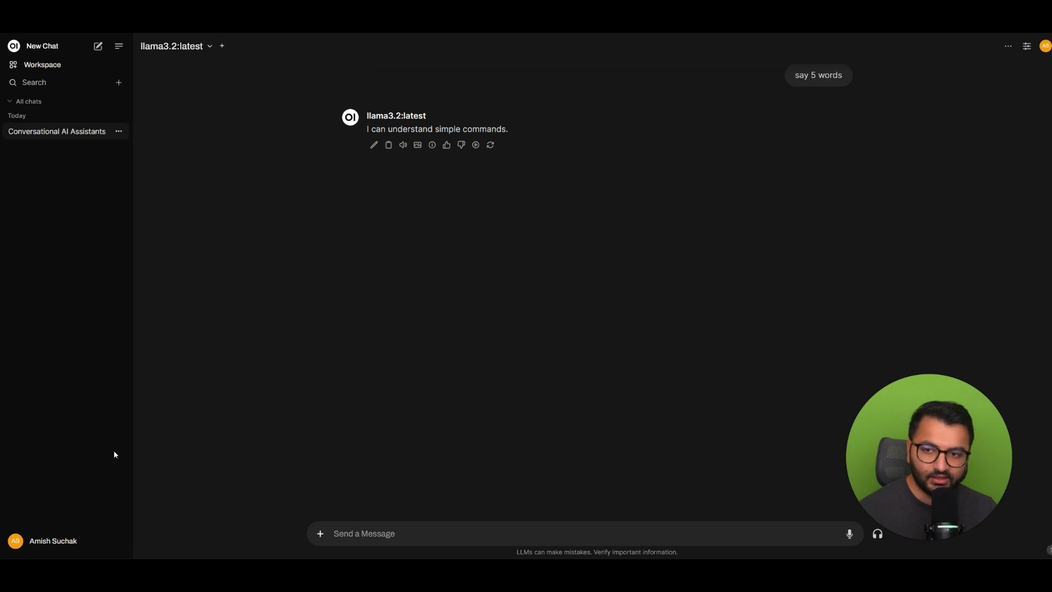
# - Reopen Admin Settings > Audio, change the TTS voice to fable, save, and return to the chat
pyautogui.click(87, 533)
pyautogui.click(107, 465)
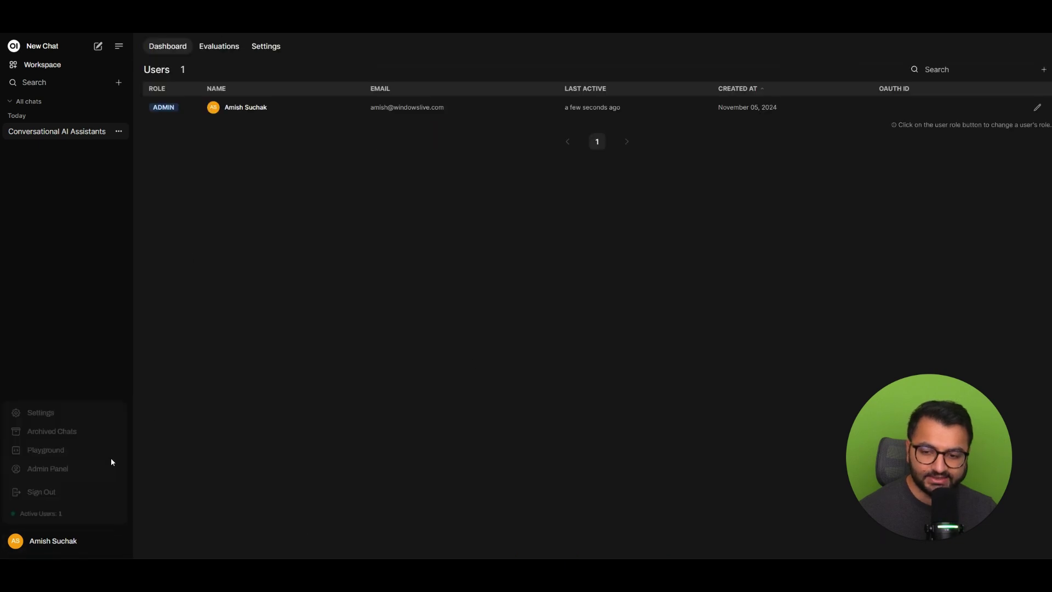
pyautogui.click(272, 48)
pyautogui.moveTo(539, 572)
pyautogui.click(502, 517)
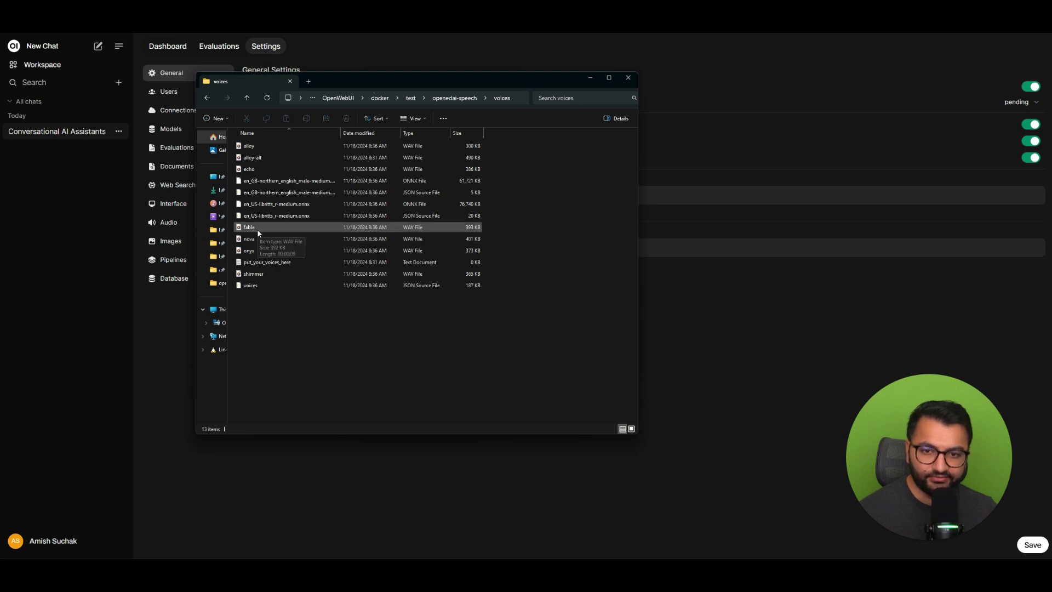
pyautogui.click(651, 471)
pyautogui.click(202, 228)
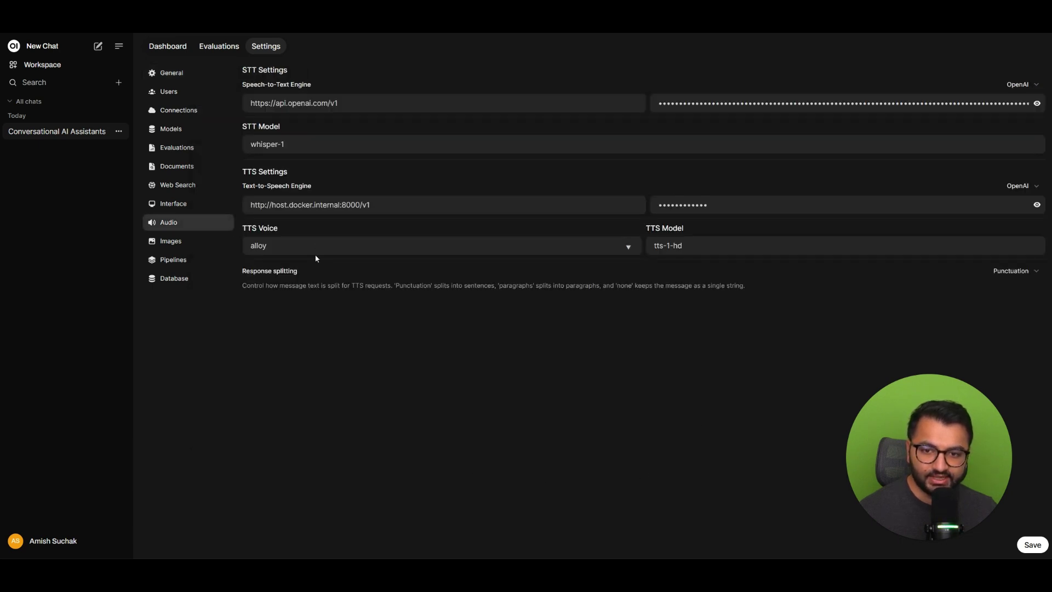
pyautogui.write('fable')
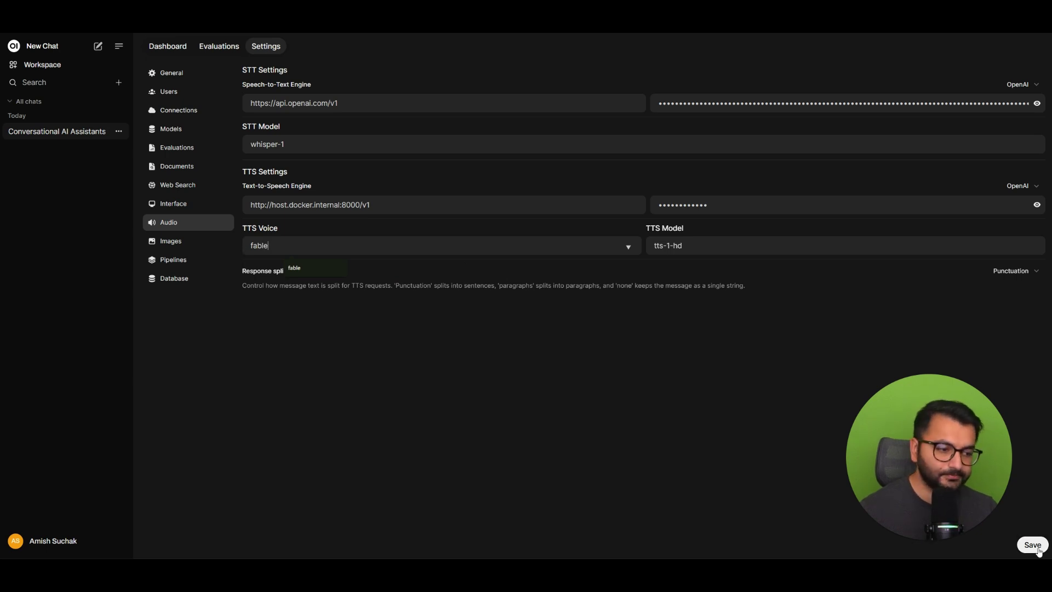
pyautogui.click(1032, 546)
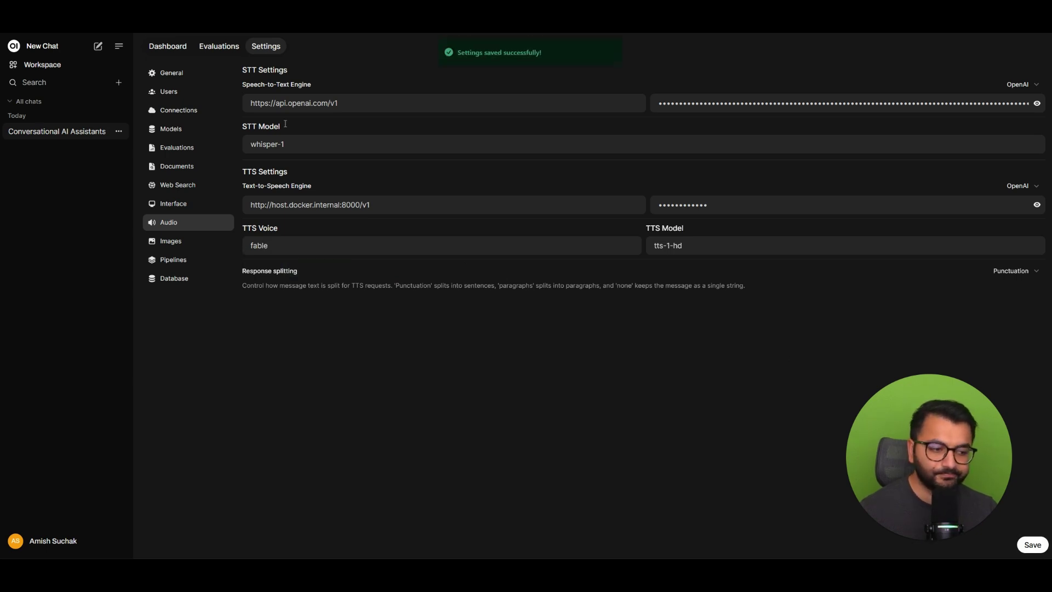
pyautogui.click(61, 131)
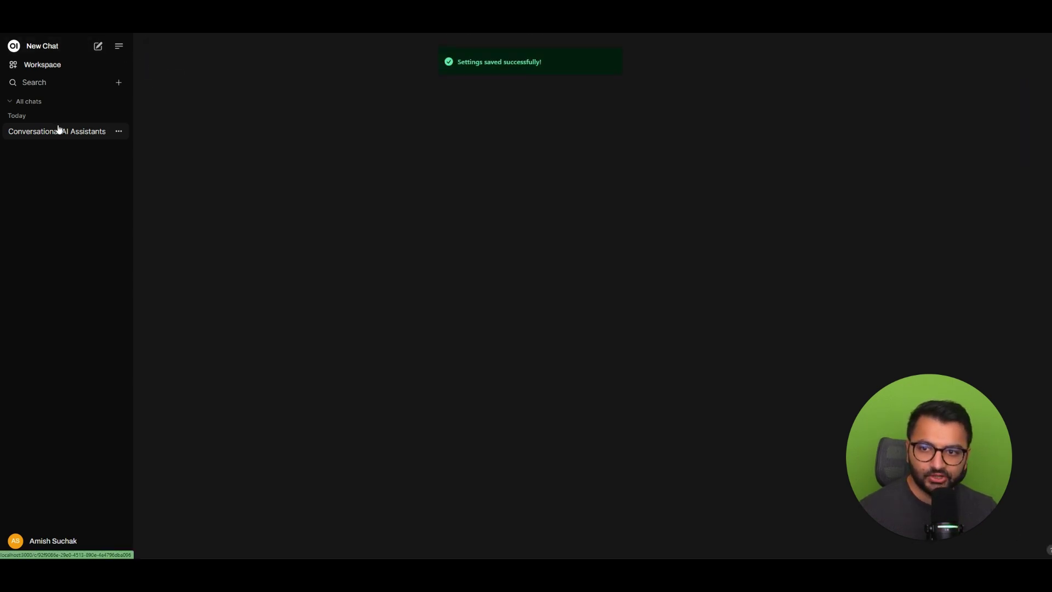